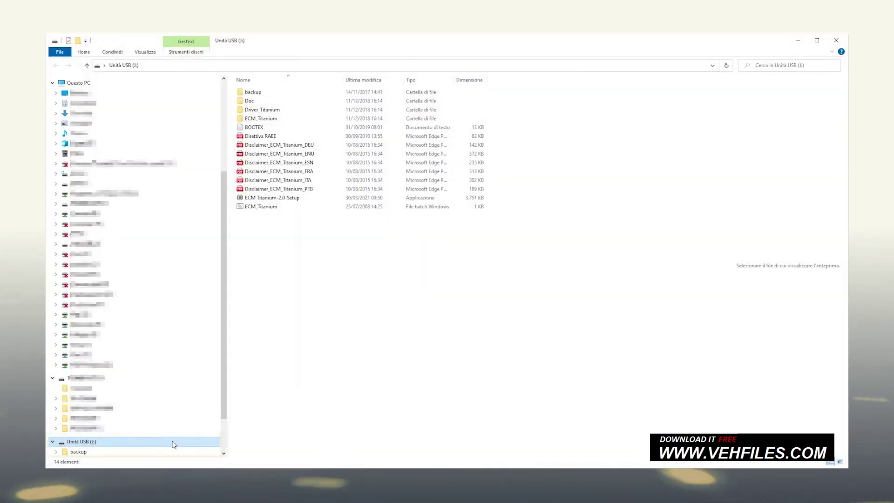
Launch the ECM Titanium 2.0 installer and keep English as the setup language.
{"action": "left_click", "coordinate": [331, 199]}
{"action": "double_click", "coordinate": [331, 200]}
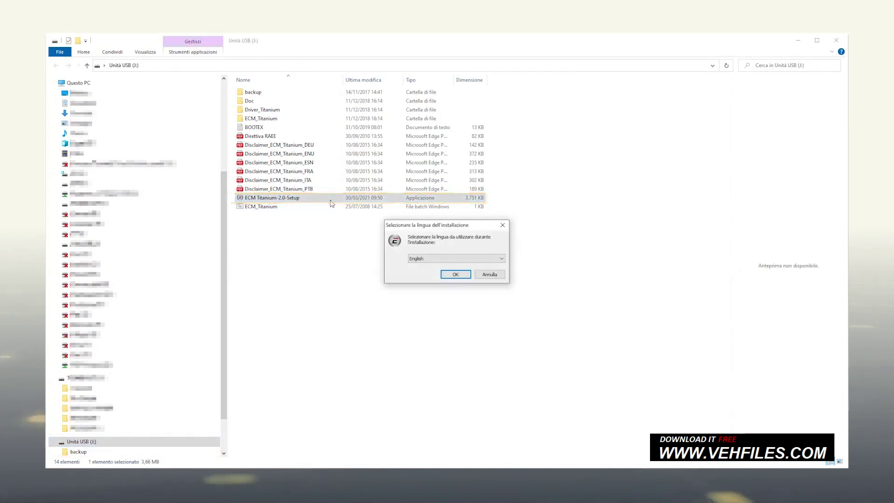
{"action": "key", "text": "alt+Down"}
{"action": "key", "text": "Escape"}
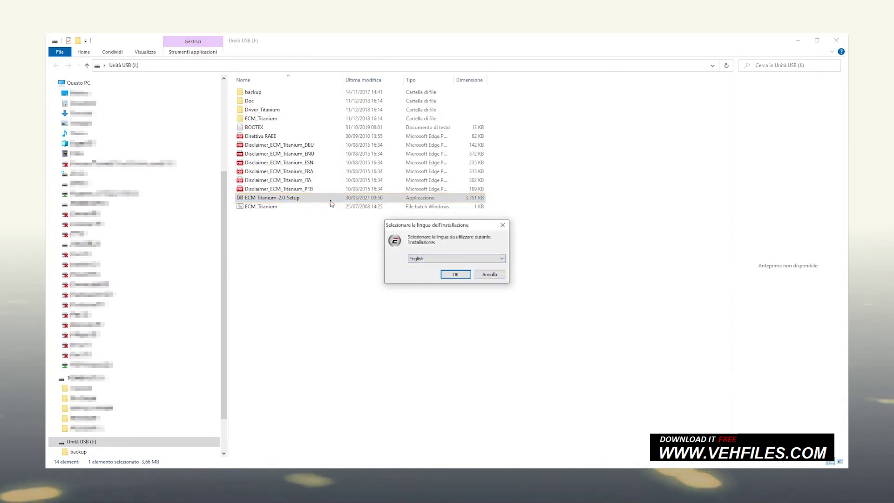
{"action": "key", "text": "Return"}
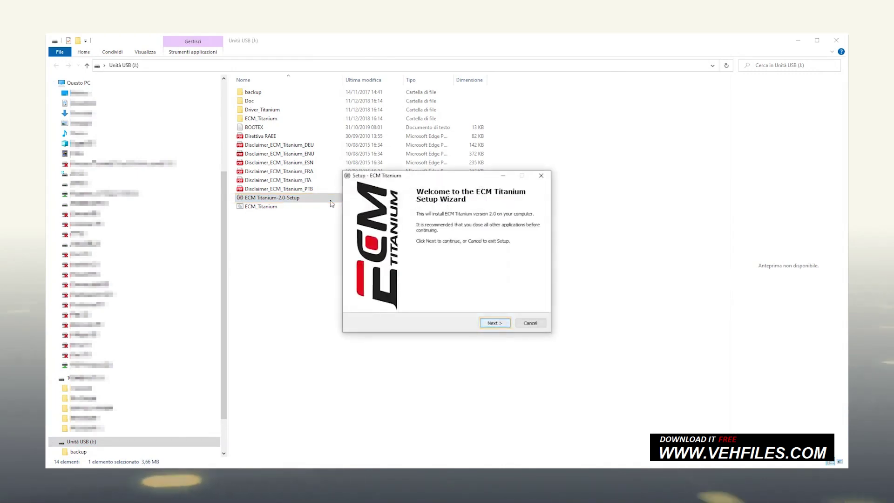
Accept the licence agreement and the express acceptance terms, then start the installation.
{"action": "key", "text": "Return"}
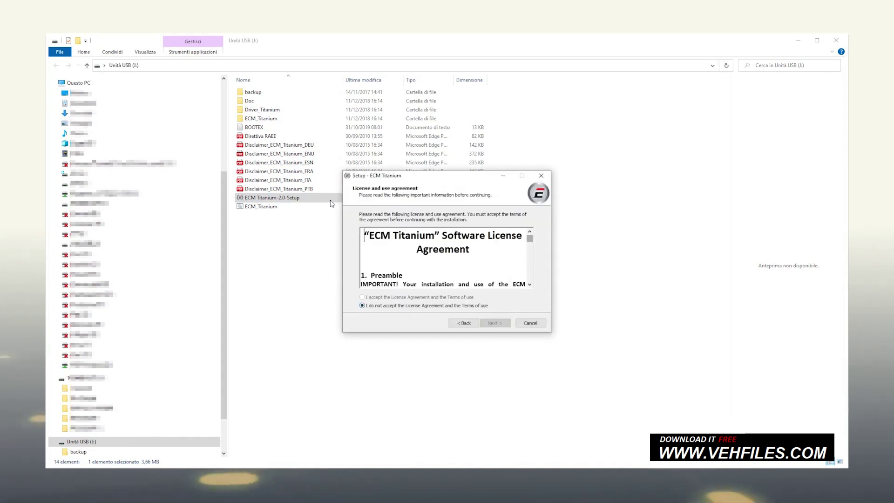
{"action": "key", "text": "Page_Down"}
{"action": "key", "text": "Page_Down"}
{"action": "key", "text": "Page_Down"}
{"action": "key", "text": "Page_Down"}
{"action": "key", "text": "Page_Down"}
{"action": "key", "text": "Page_Down"}
{"action": "key", "text": "Page_Down"}
{"action": "key", "text": "Page_Down"}
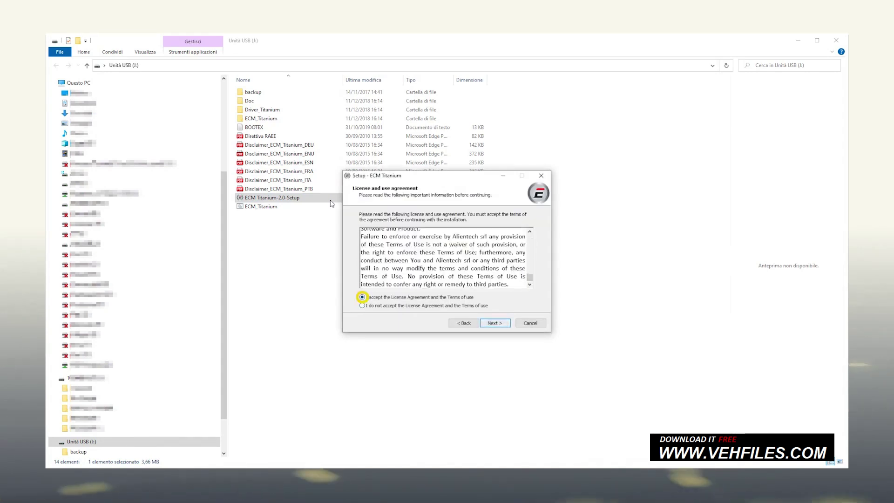
{"action": "key", "text": "Return"}
{"action": "key", "text": "Page_Down"}
{"action": "key", "text": "Page_Down"}
{"action": "key", "text": "Page_Down"}
{"action": "key", "text": "Page_Down"}
{"action": "key", "text": "Page_Down"}
{"action": "key", "text": "Page_Down"}
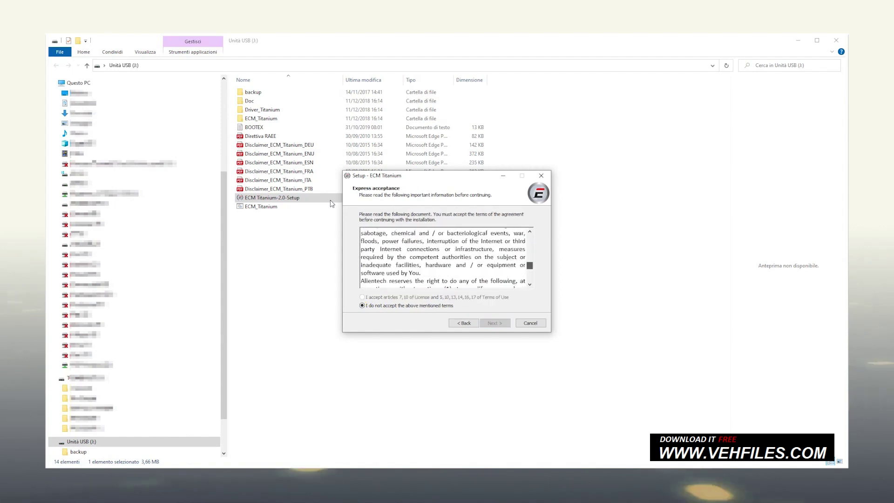
{"action": "key", "text": "Page_Down"}
{"action": "key", "text": "Page_Down"}
{"action": "key", "text": "Tab"}
{"action": "key", "text": "Up"}
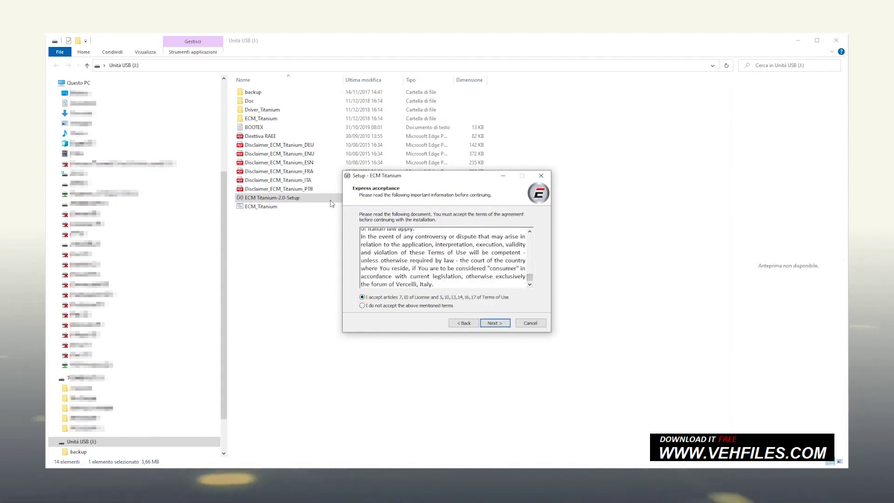
{"action": "key", "text": "Return"}
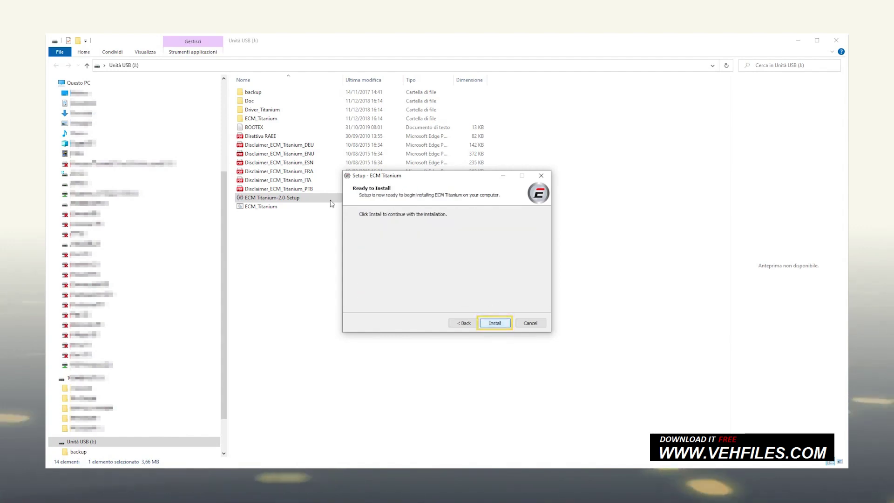
{"action": "key", "text": "Return"}
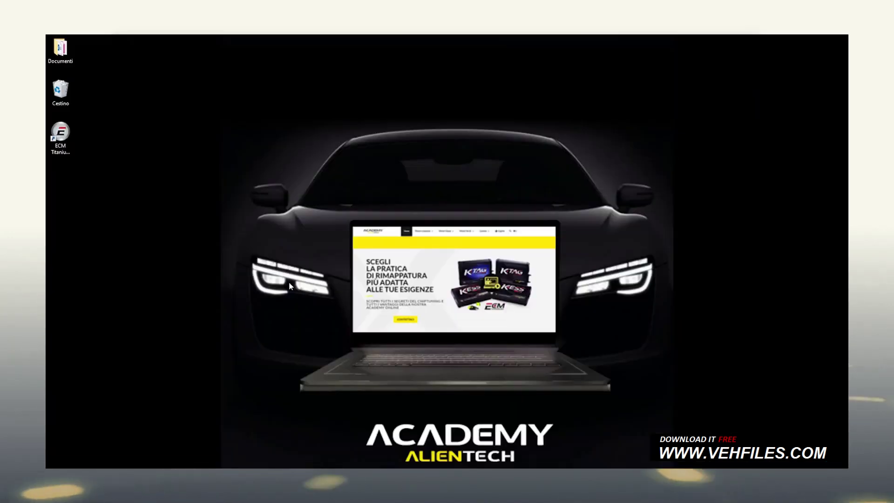
Launch ECM Titanium from its desktop shortcut and let the update check finish.
{"action": "left_click", "coordinate": [73, 132]}
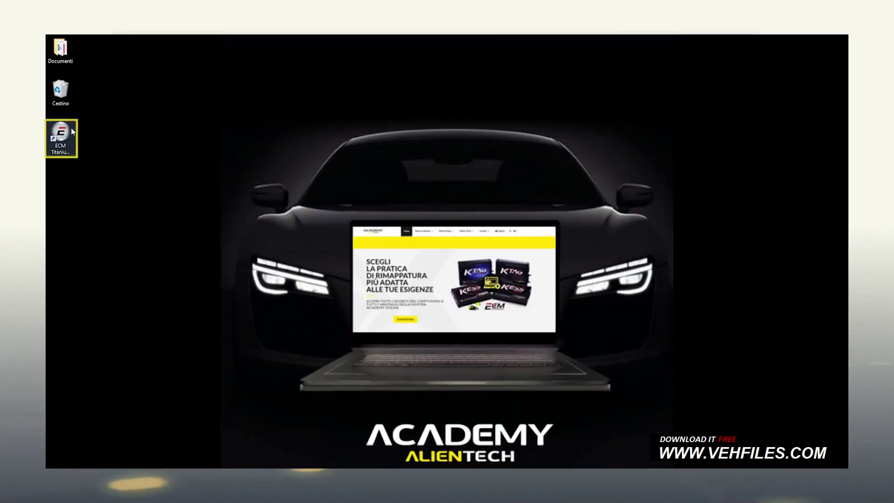
{"action": "double_click", "coordinate": [72, 132]}
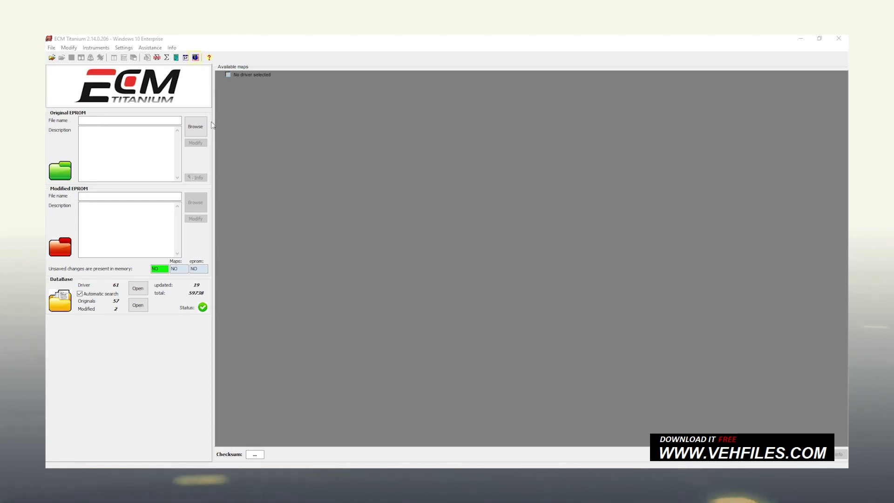
Switch the ECM Titanium interface language to English.
{"action": "left_click", "coordinate": [195, 58]}
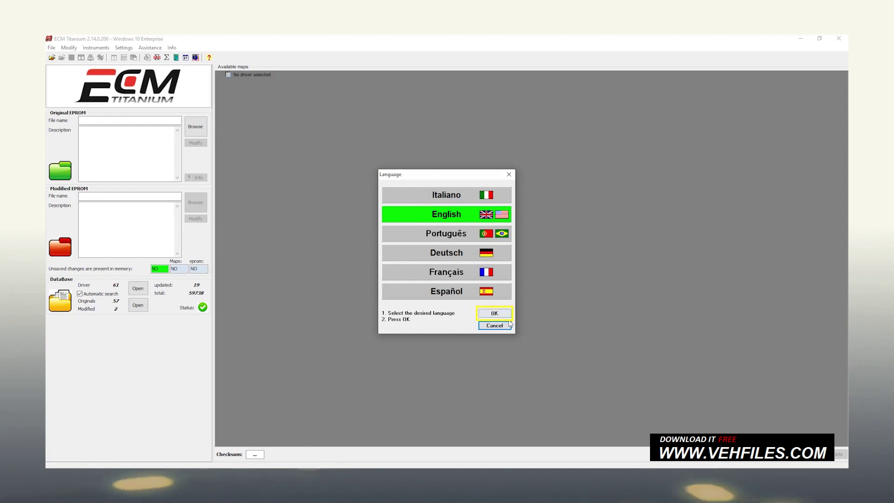
{"action": "left_click", "coordinate": [507, 316]}
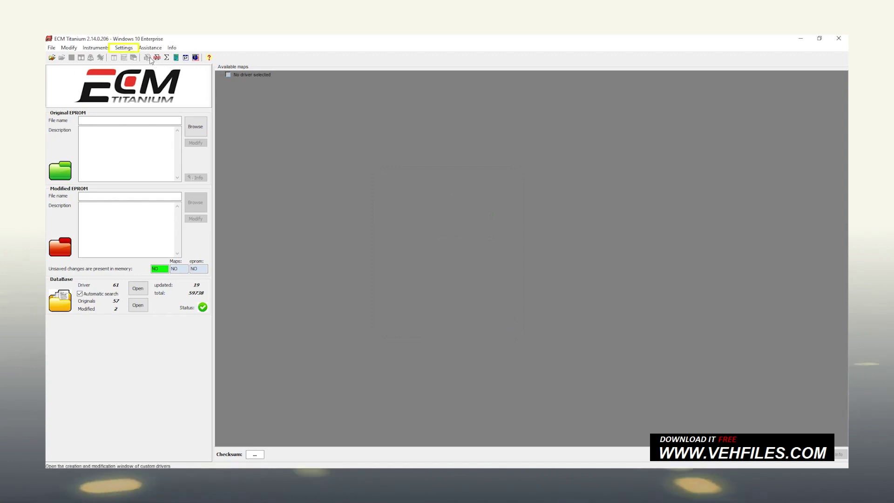
Set a new program password, entered in both fields, and acknowledge the success message.
{"action": "left_click", "coordinate": [132, 49]}
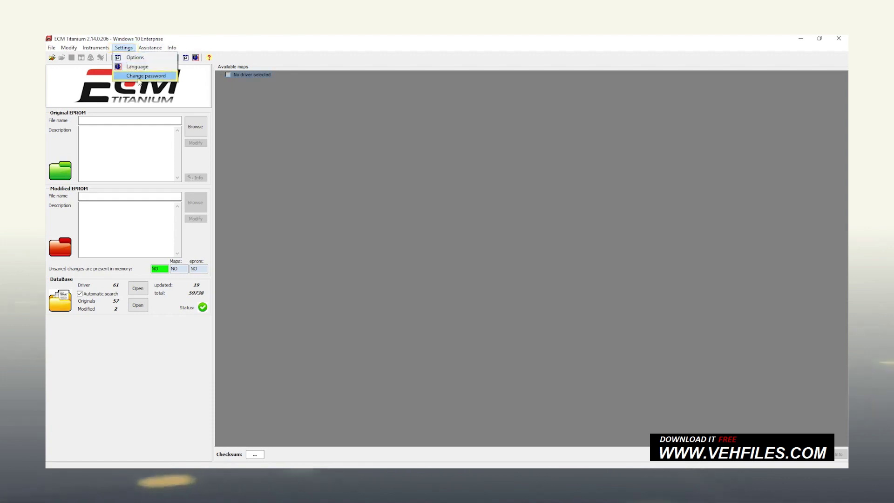
{"action": "left_click", "coordinate": [139, 76]}
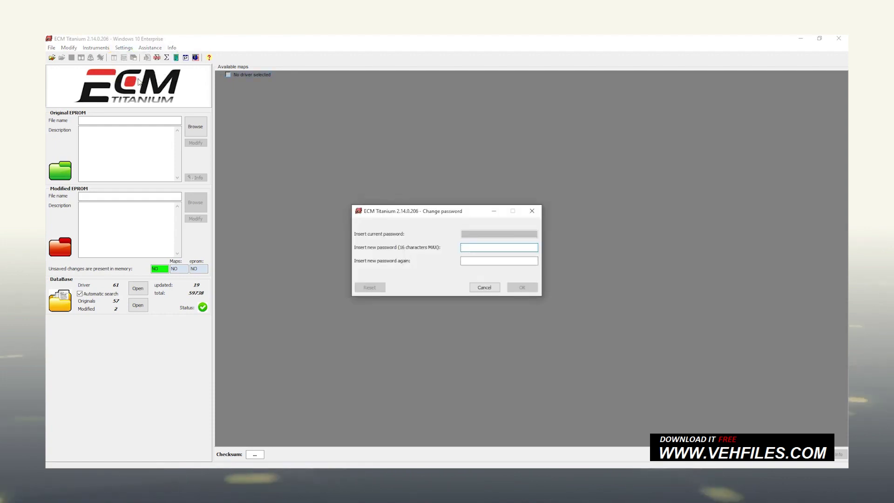
{"action": "type", "text": "12345678901"}
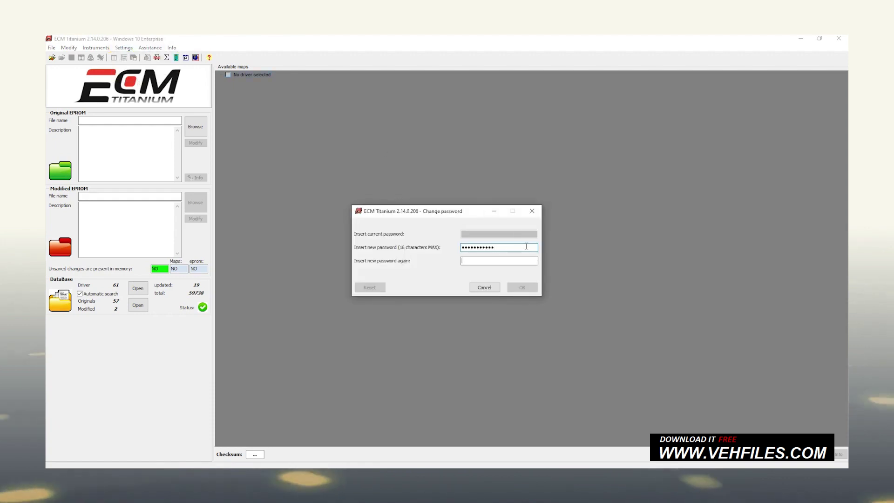
{"action": "key", "text": "Tab"}
{"action": "type", "text": "12345678901"}
{"action": "left_click", "coordinate": [534, 288]}
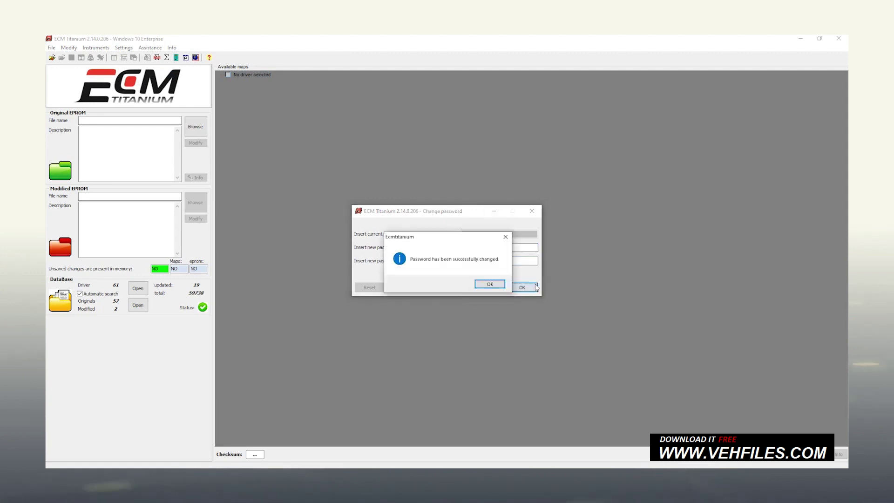
{"action": "left_click", "coordinate": [490, 285]}
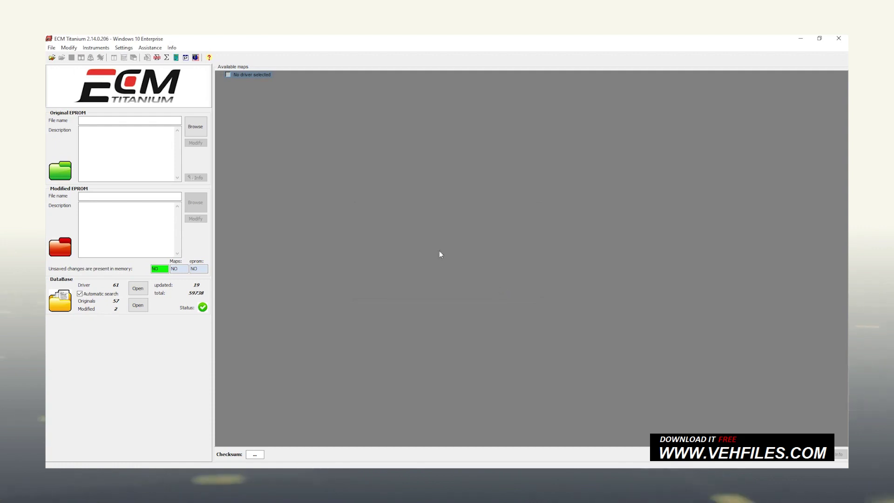
Open Options from the Settings menu.
{"action": "left_click", "coordinate": [124, 47]}
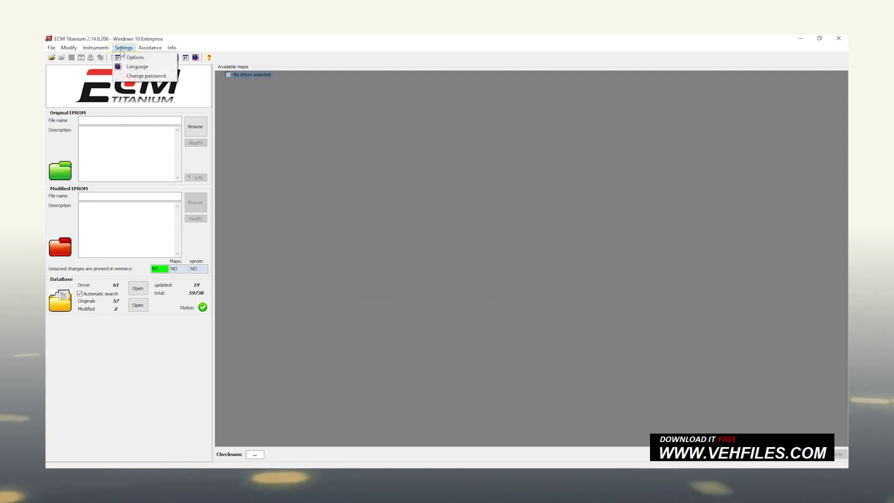
{"action": "left_click", "coordinate": [122, 58]}
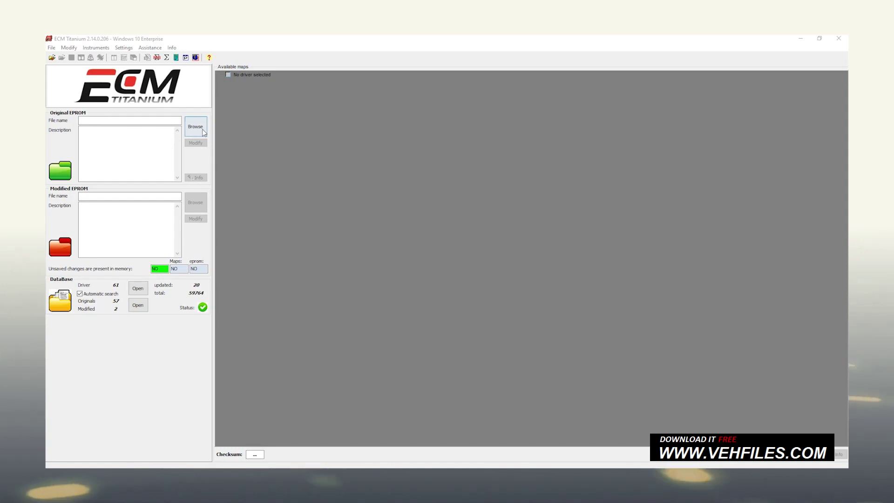
Load G15_86EA.ORI as the Original EPROM to start the database driver search.
{"action": "left_click", "coordinate": [203, 132]}
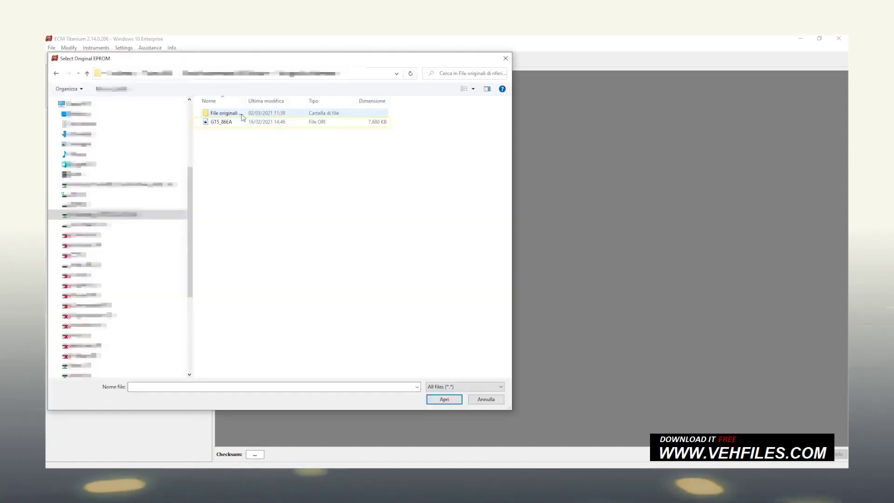
{"action": "left_click", "coordinate": [241, 127]}
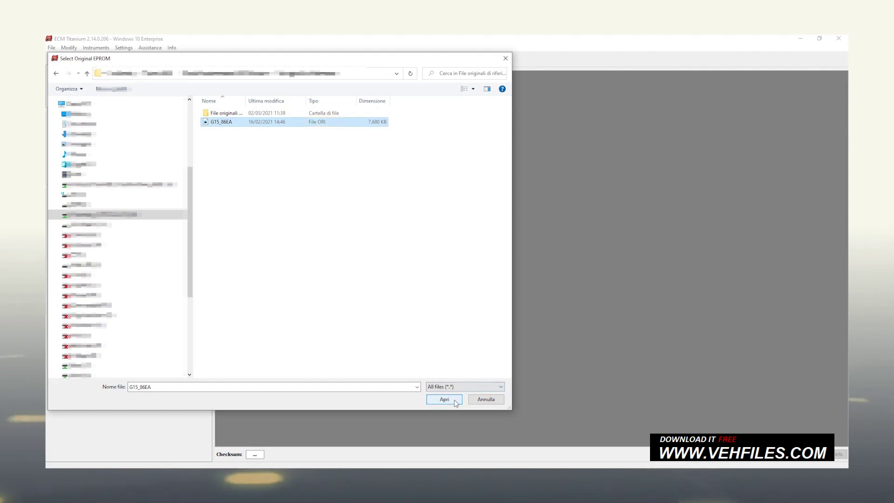
{"action": "left_click", "coordinate": [444, 399]}
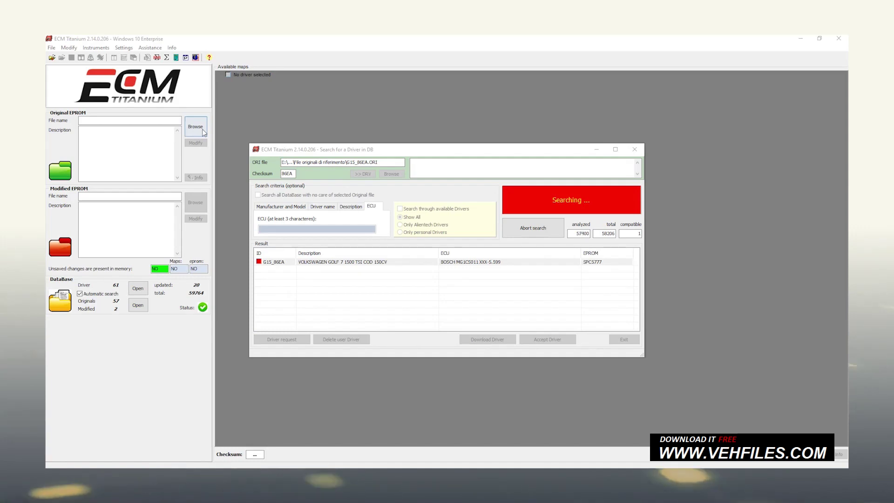
Download the G15_86EA driver and save the original file into the database.
{"action": "left_click", "coordinate": [435, 263]}
{"action": "left_click", "coordinate": [504, 339]}
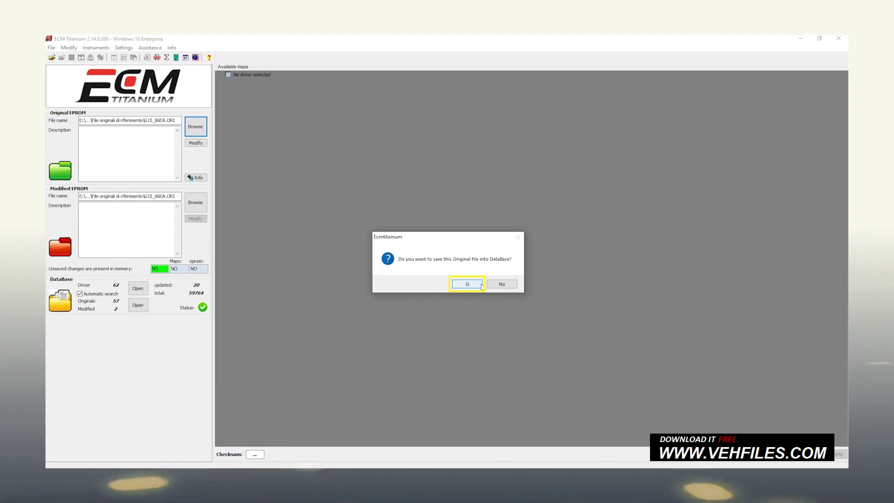
{"action": "left_click", "coordinate": [480, 285]}
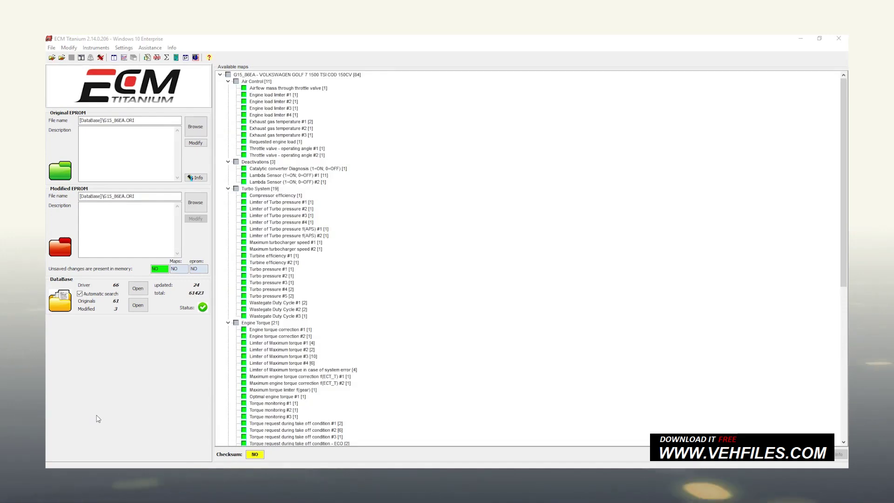
Search the database for VOLKSWAGEN GOLF 7 files and select the G15_86EA.ORI entry.
{"action": "left_click", "coordinate": [138, 306]}
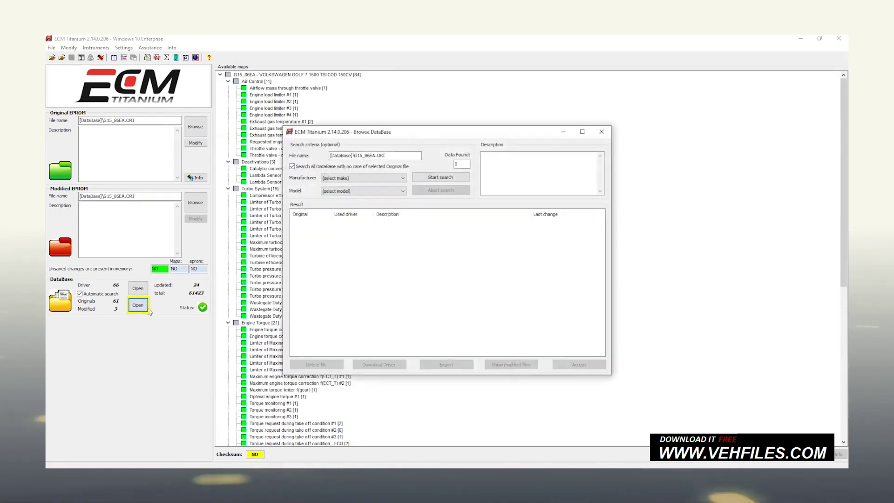
{"action": "left_click", "coordinate": [402, 177]}
{"action": "scroll", "coordinate": [403, 223], "scroll_direction": "down", "scroll_amount": 5}
{"action": "left_click", "coordinate": [396, 194]}
{"action": "left_click", "coordinate": [401, 192]}
{"action": "left_click", "coordinate": [385, 214]}
{"action": "left_click", "coordinate": [424, 178]}
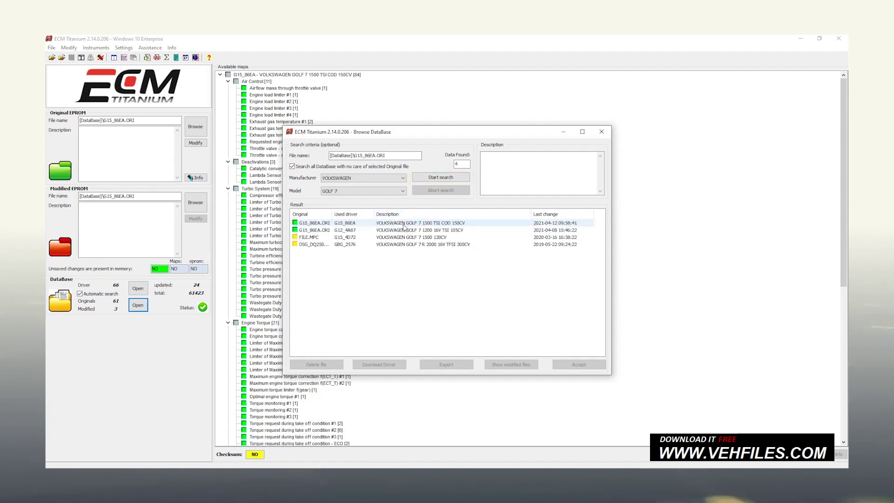
{"action": "left_click", "coordinate": [403, 224]}
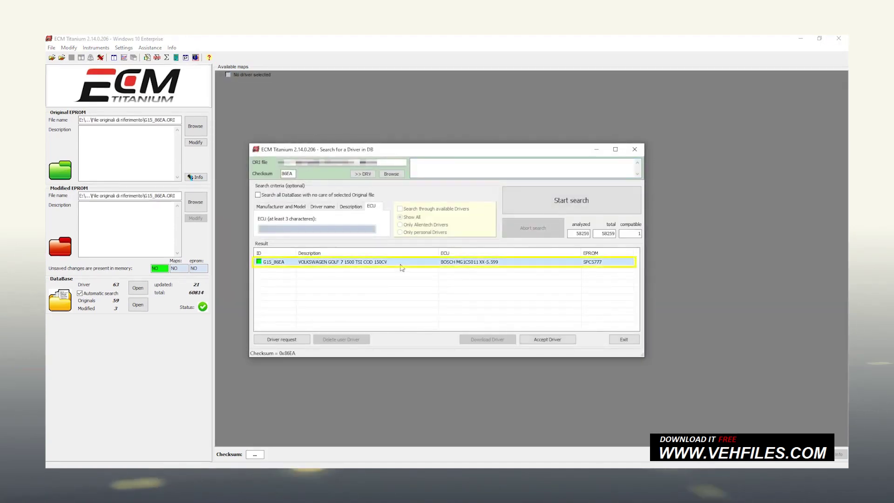
Select, download and accept the G15_86EA driver for the loaded original file.
{"action": "left_click", "coordinate": [527, 339]}
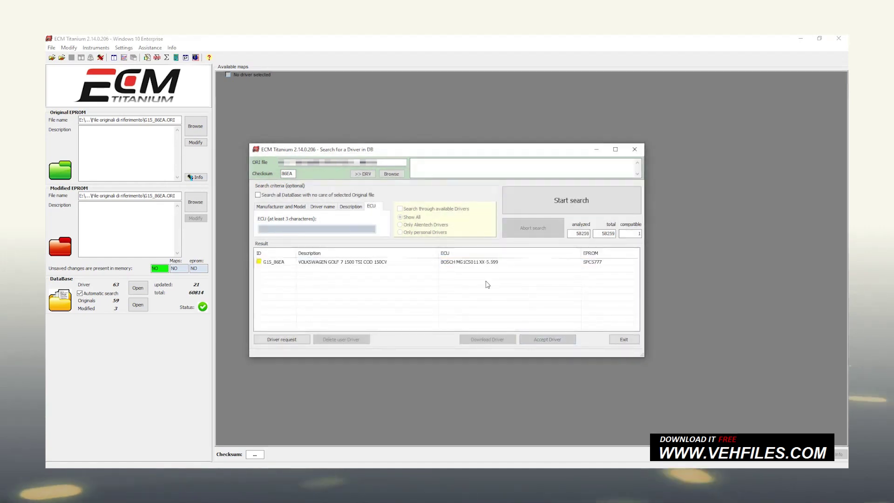
{"action": "left_click", "coordinate": [435, 262]}
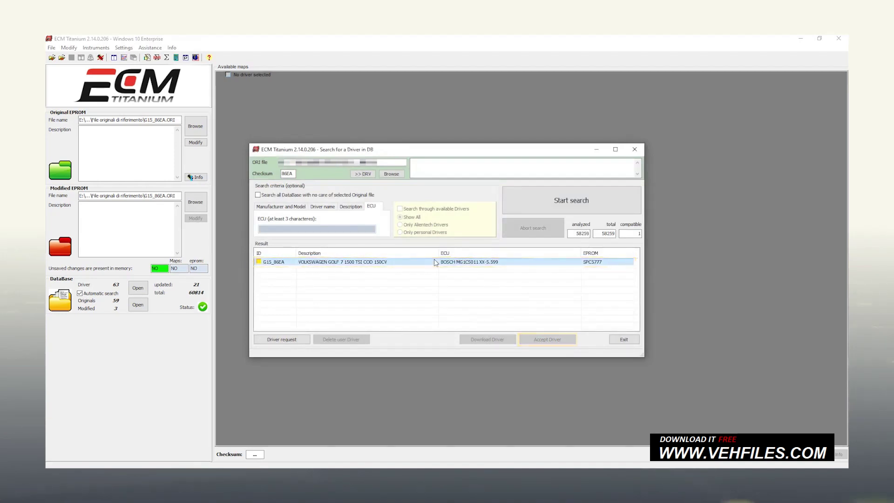
{"action": "left_click", "coordinate": [511, 339]}
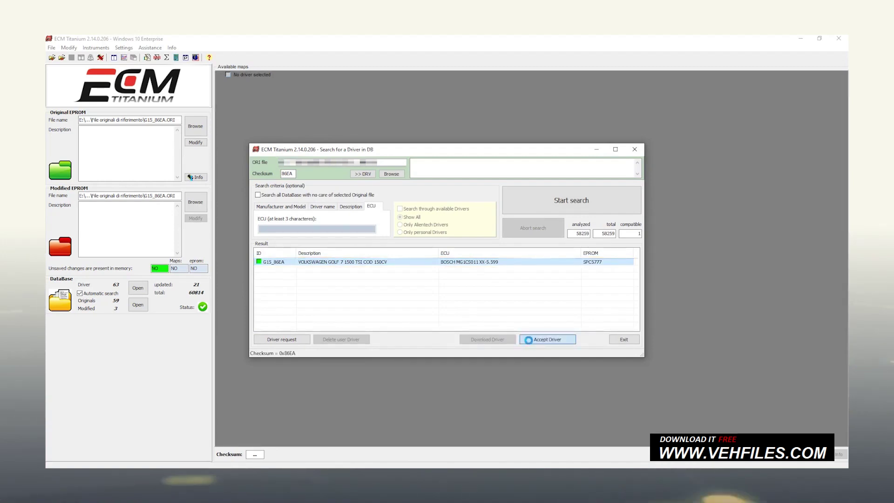
{"action": "left_click", "coordinate": [528, 340]}
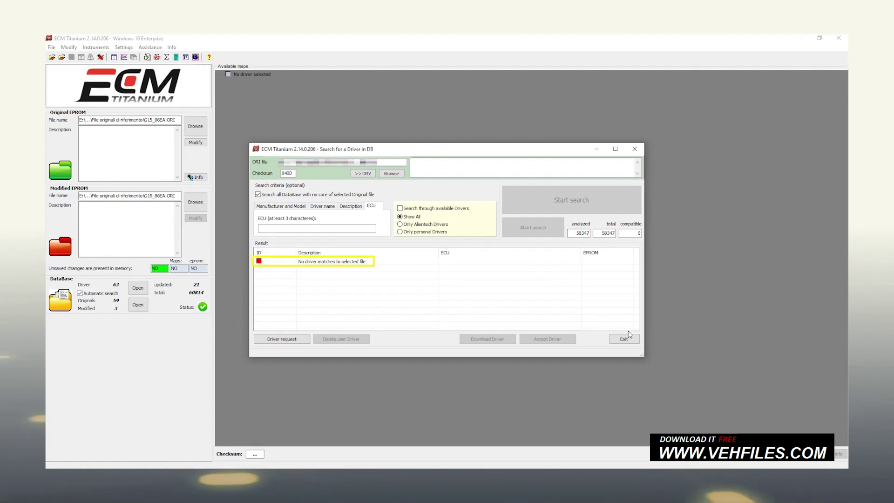
Inspect the 'No driver matches to selected file' search result.
{"action": "left_click", "coordinate": [296, 261]}
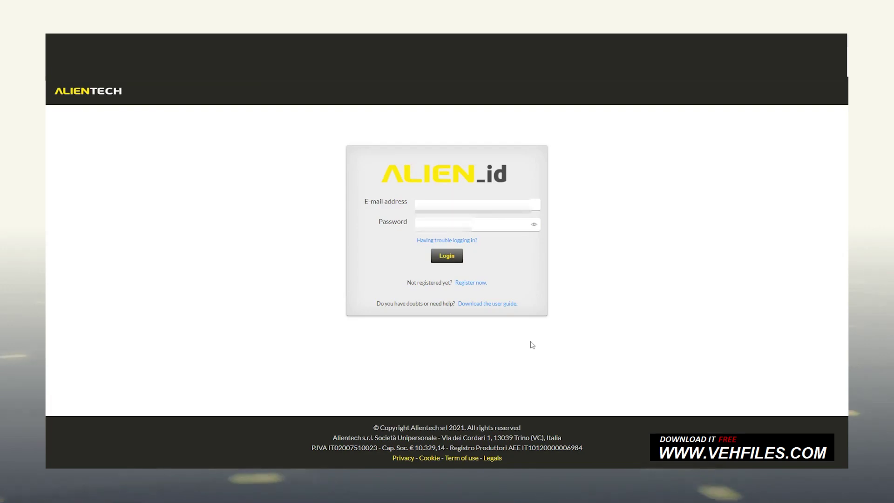
Log in to the Alientech portal and upload the original file G15_86EA for a driver request.
{"action": "left_click", "coordinate": [446, 256]}
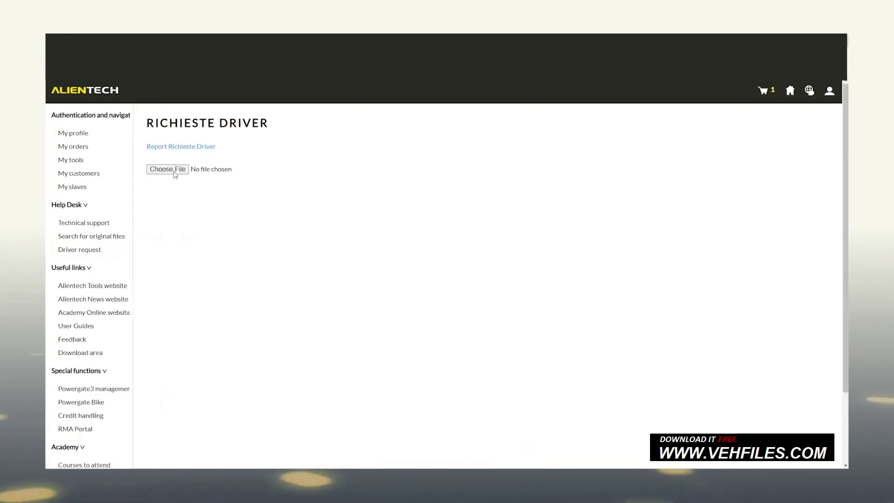
{"action": "left_click", "coordinate": [174, 171]}
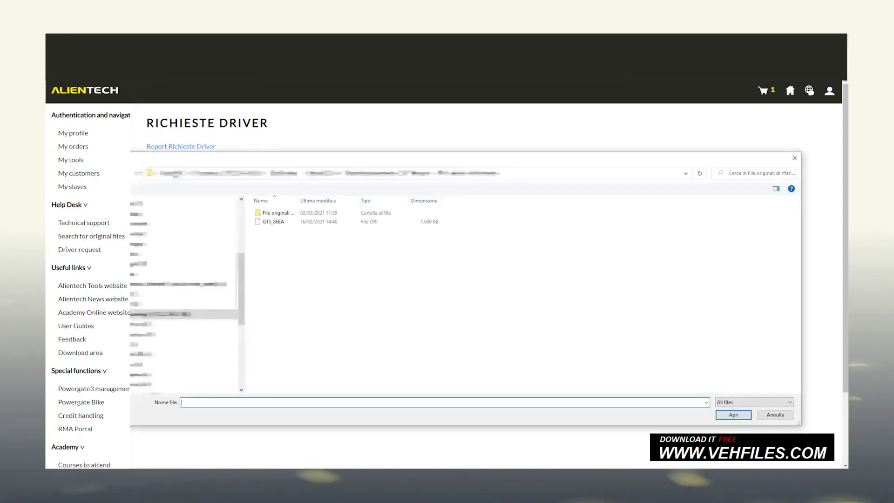
{"action": "left_click", "coordinate": [274, 221]}
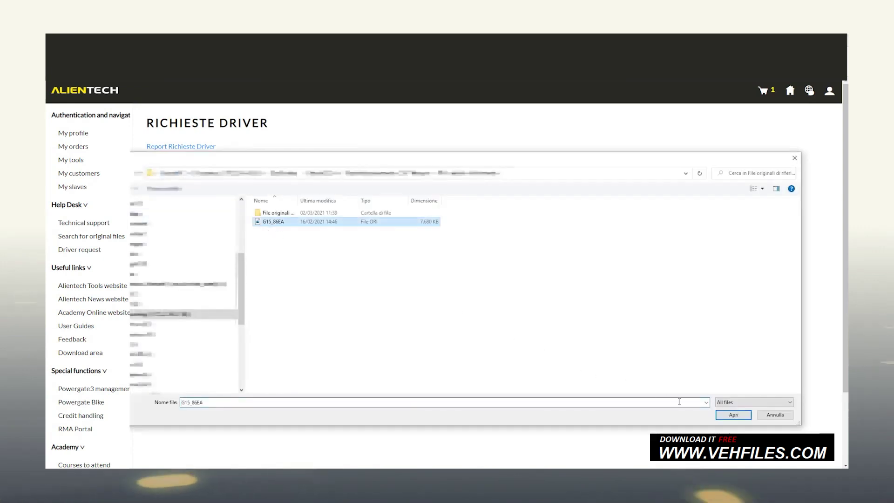
{"action": "left_click", "coordinate": [732, 415]}
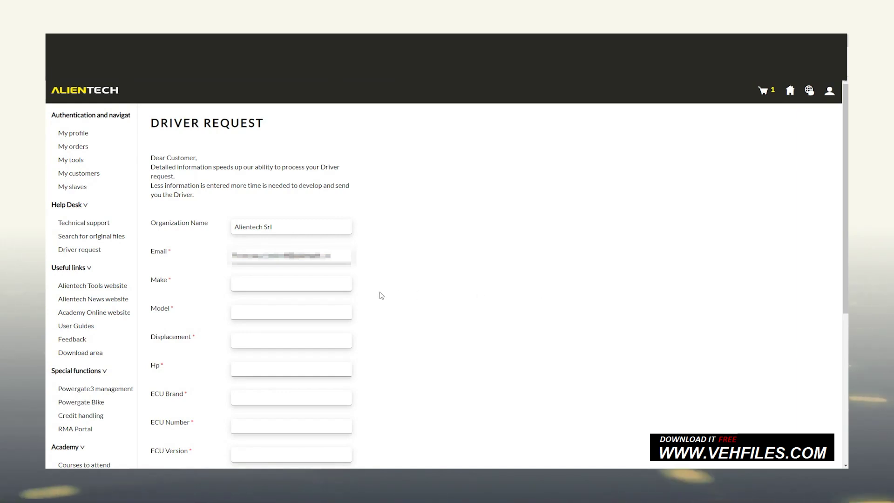
Enter the vehicle as VOLKSWAGEN GOLF 7, 1500 displacement, 150 hp.
{"action": "left_click", "coordinate": [328, 287]}
{"action": "type", "text": "VOLKSWA"}
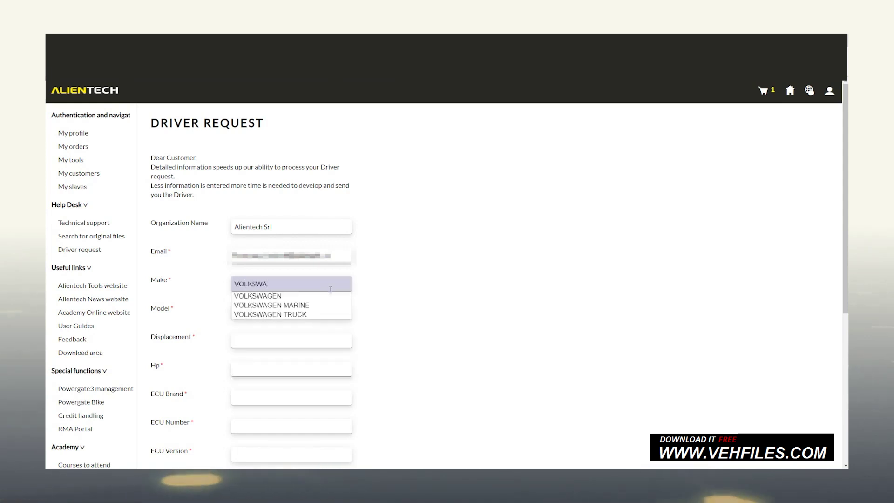
{"action": "key", "text": "Down"}
{"action": "key", "text": "Return"}
{"action": "key", "text": "Tab"}
{"action": "type", "text": "GOLF"}
{"action": "key", "text": "Down"}
{"action": "key", "text": "Down"}
{"action": "key", "text": "Down"}
{"action": "key", "text": "Down"}
{"action": "key", "text": "Down"}
{"action": "key", "text": "Down"}
{"action": "key", "text": "Return"}
{"action": "key", "text": "Tab"}
{"action": "type", "text": "1500"}
{"action": "key", "text": "Tab"}
{"action": "type", "text": "150"}
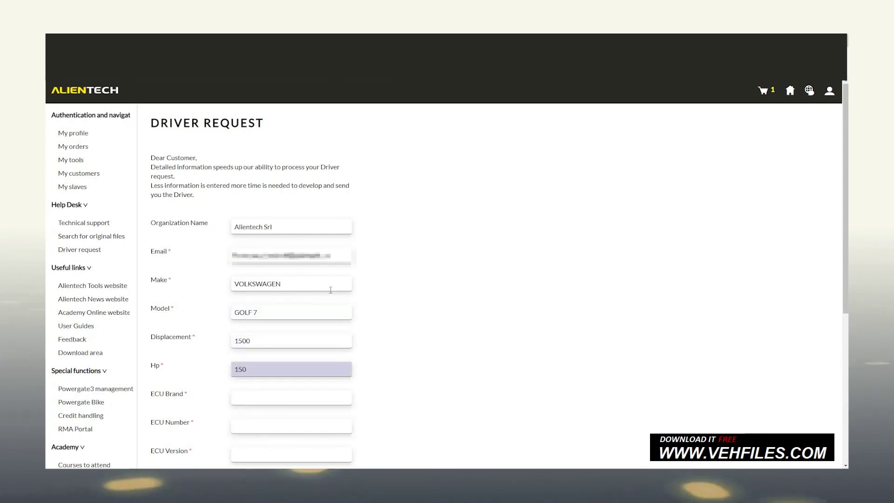
Enter ECU brand BOSCH, number XXX-5.599, version MG1CS001, and EPROM type '?'.
{"action": "key", "text": "Tab"}
{"action": "type", "text": "BOSCH"}
{"action": "key", "text": "Tab"}
{"action": "type", "text": "XXX-5.599"}
{"action": "key", "text": "Tab"}
{"action": "type", "text": "MG1"}
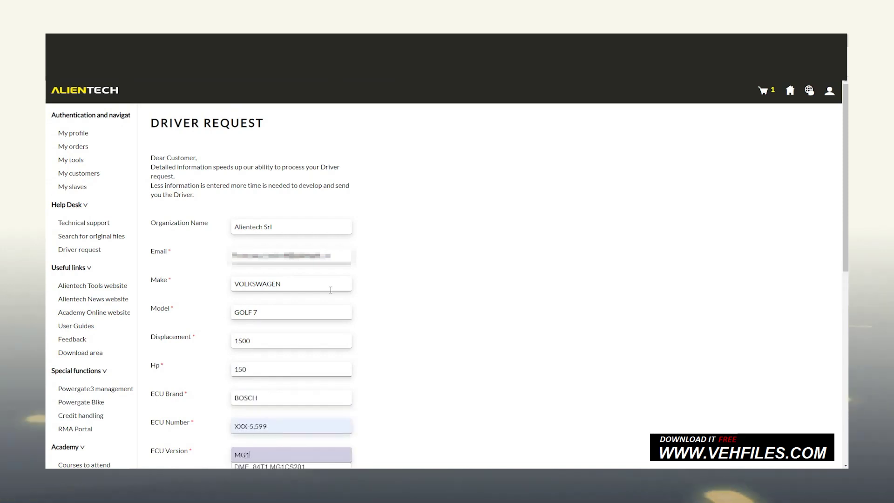
{"action": "type", "text": "CS001"}
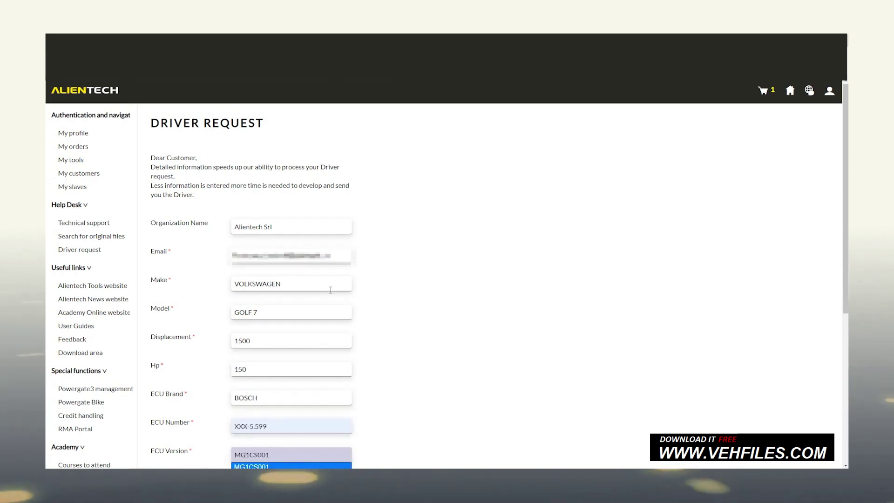
{"action": "key", "text": "Tab"}
{"action": "scroll", "coordinate": [331, 291], "scroll_direction": "down", "scroll_amount": 5}
{"action": "type", "text": "?"}
{"action": "key", "text": "Tab"}
Choose K-TAG as the reading tool, accept the terms, and confirm the driver request.
{"action": "left_click", "coordinate": [330, 303]}
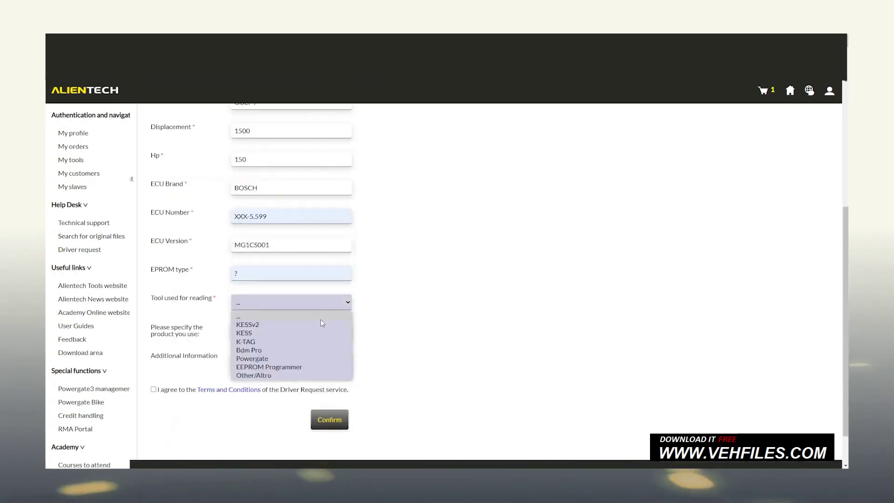
{"action": "left_click", "coordinate": [321, 323]}
{"action": "left_click", "coordinate": [153, 360]}
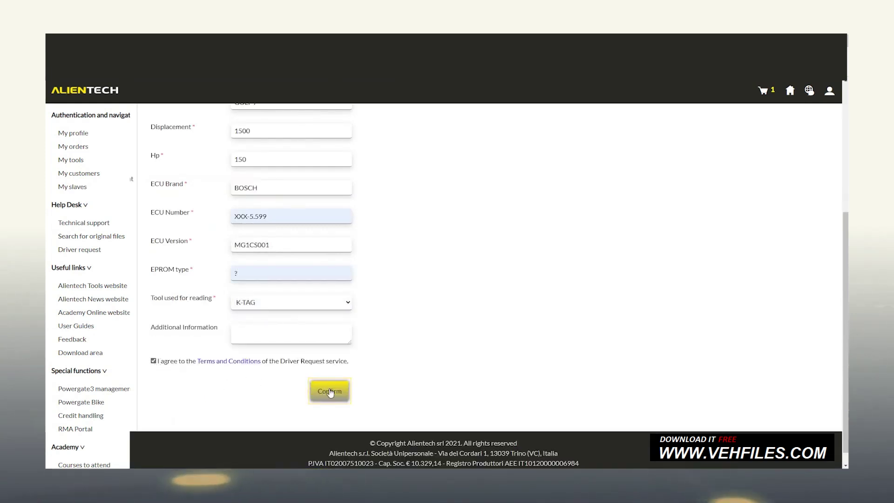
{"action": "left_click", "coordinate": [329, 392]}
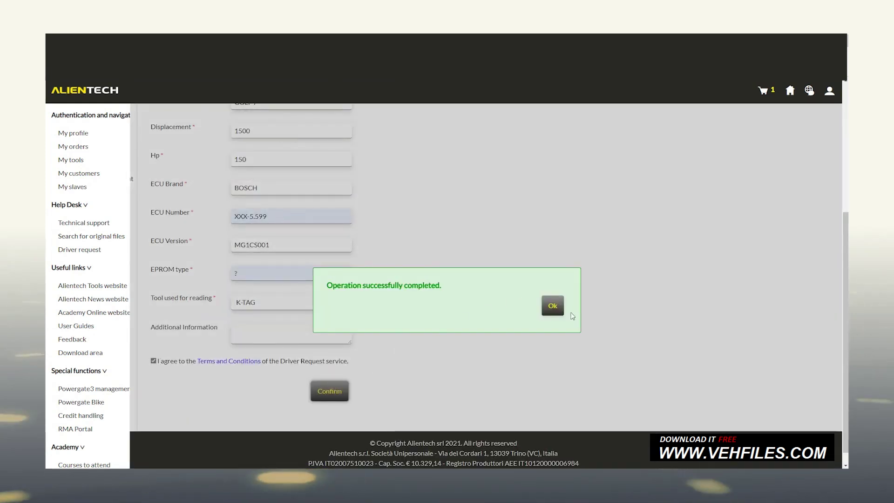
{"action": "left_click", "coordinate": [552, 305]}
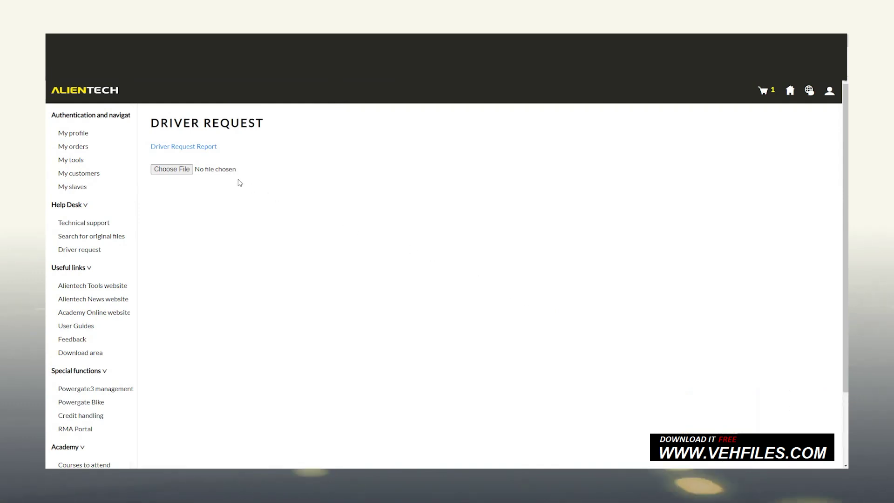
Open the Driver Request Report to view the submitted driver requests.
{"action": "left_click", "coordinate": [194, 148]}
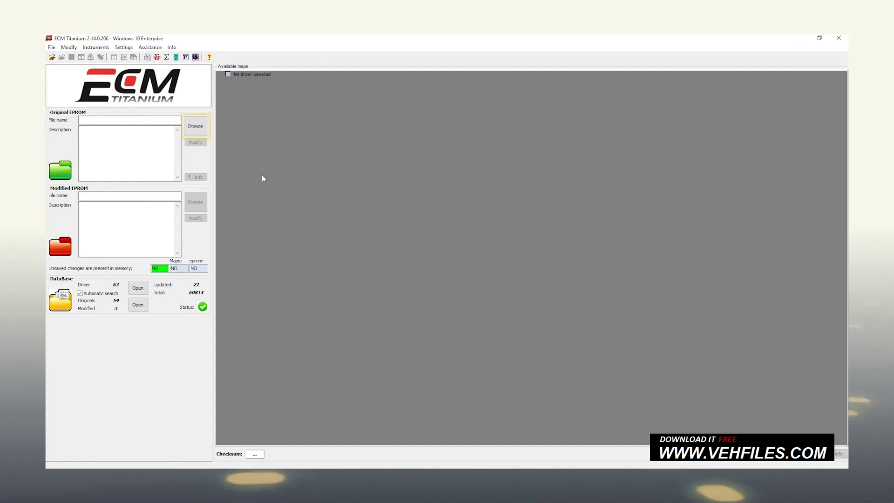
Load G15_86EA as the original EPROM and stop the automatic driver search.
{"action": "left_click", "coordinate": [196, 133]}
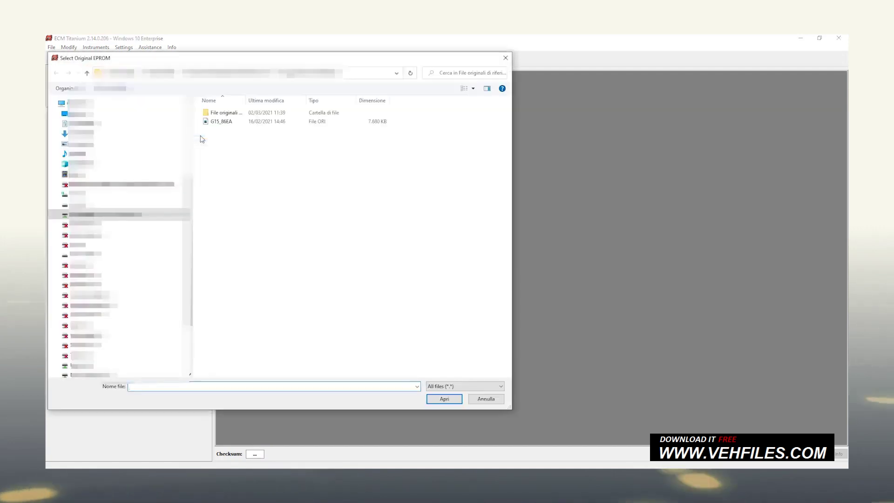
{"action": "double_click", "coordinate": [229, 122]}
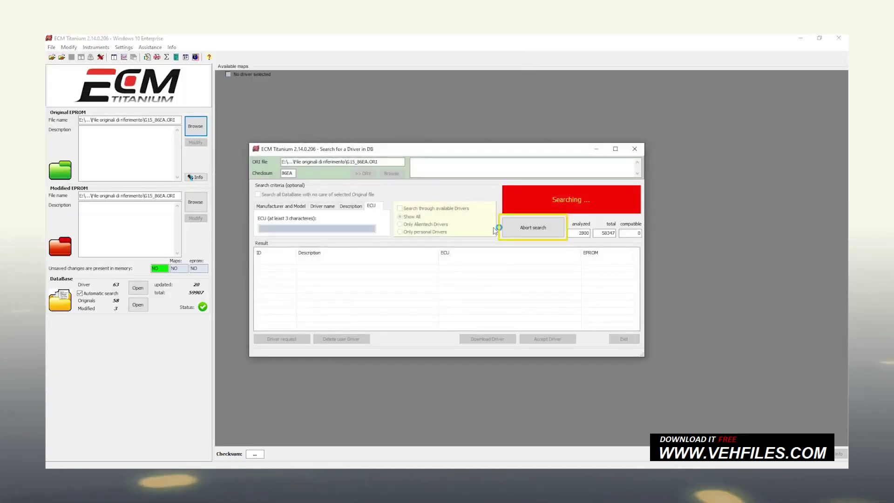
{"action": "left_click", "coordinate": [522, 231]}
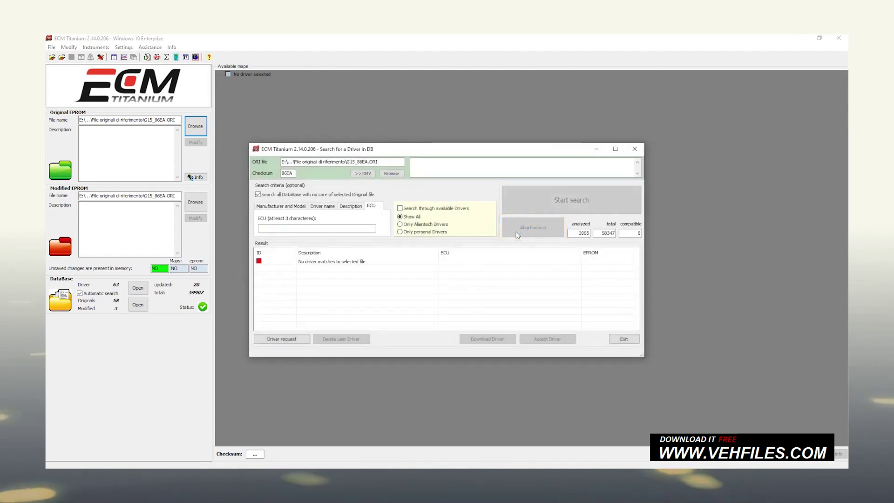
Search drivers by name G12_4A87 and accept the Golf driver result.
{"action": "left_click", "coordinate": [328, 208]}
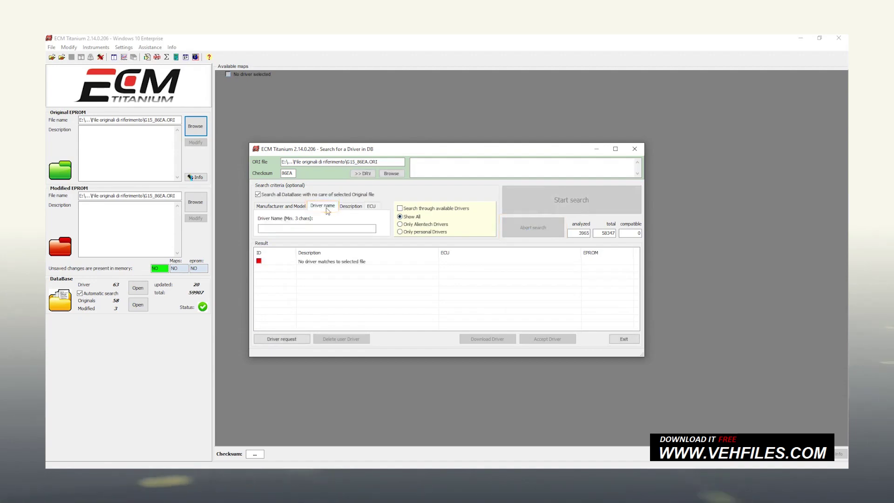
{"action": "type", "text": "G12_4A87"}
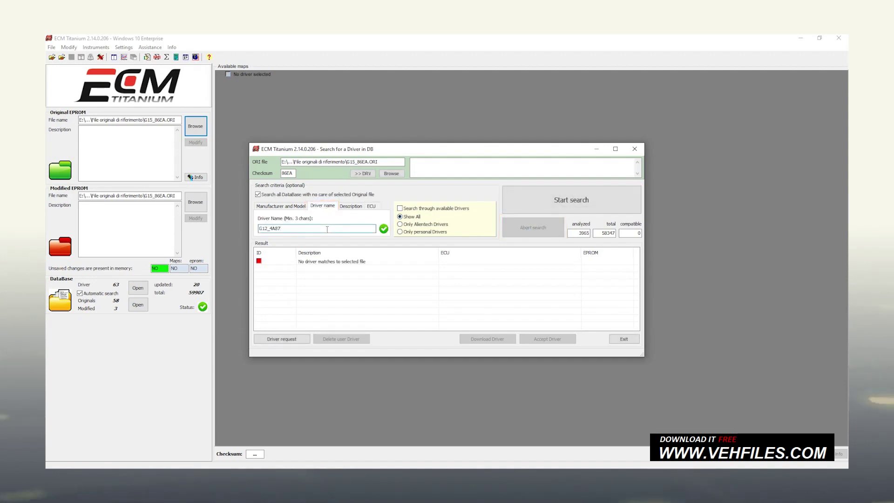
{"action": "left_click", "coordinate": [505, 211]}
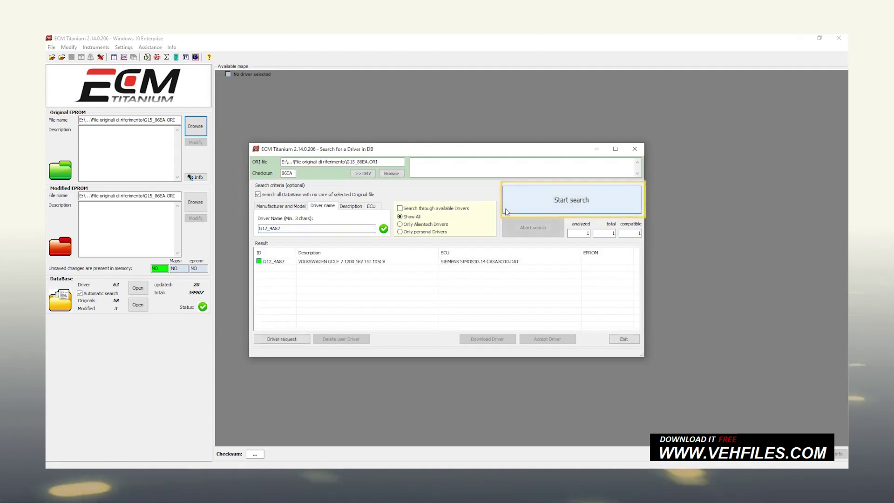
{"action": "left_click", "coordinate": [423, 261]}
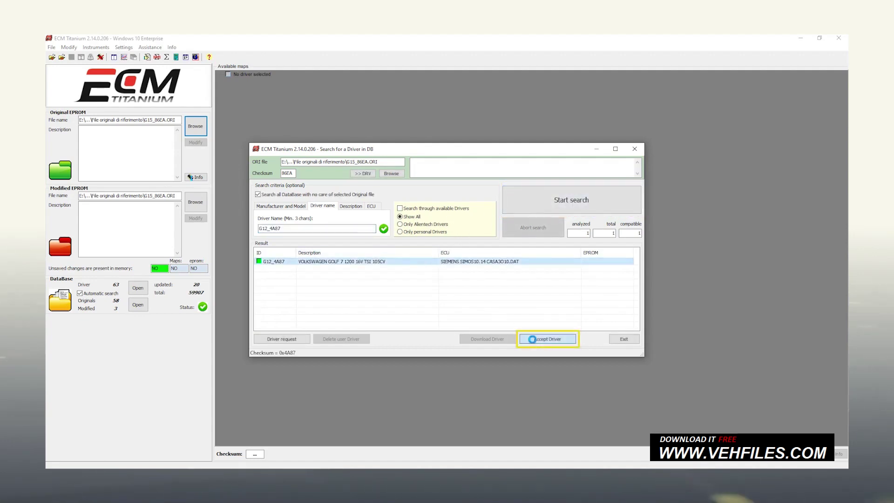
{"action": "left_click", "coordinate": [531, 339]}
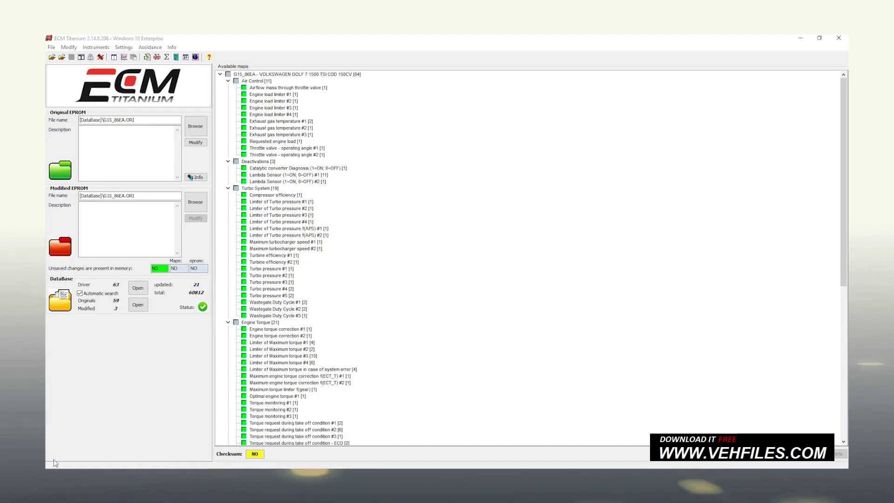
Update drivers via Link to Alientech Data Server, then reload G15_86EA with the G15_86EA driver.
{"action": "left_click", "coordinate": [153, 48]}
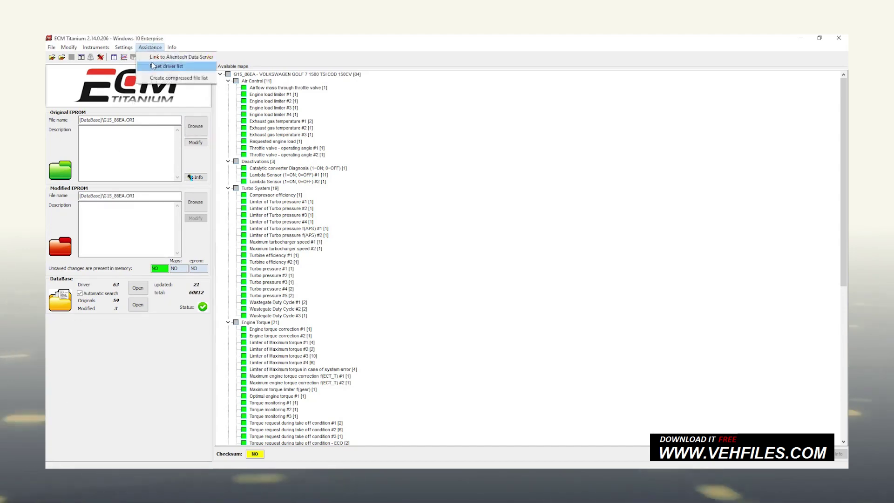
{"action": "left_click", "coordinate": [156, 57]}
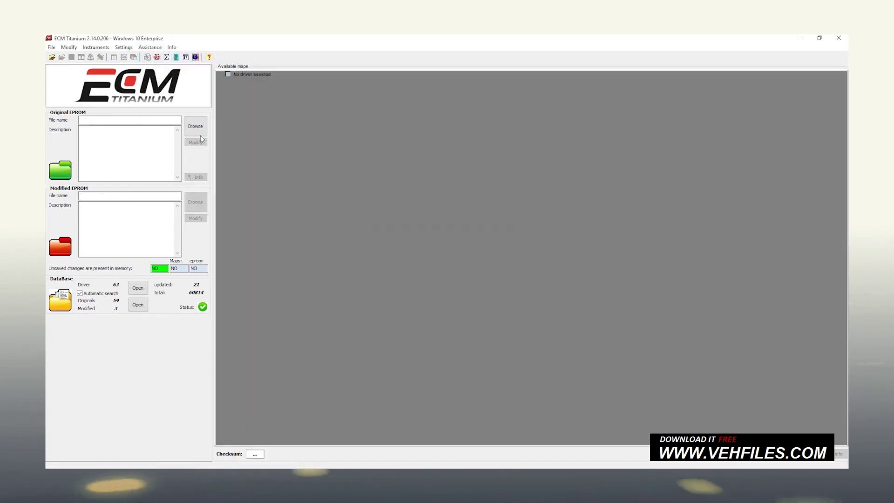
{"action": "left_click", "coordinate": [197, 132]}
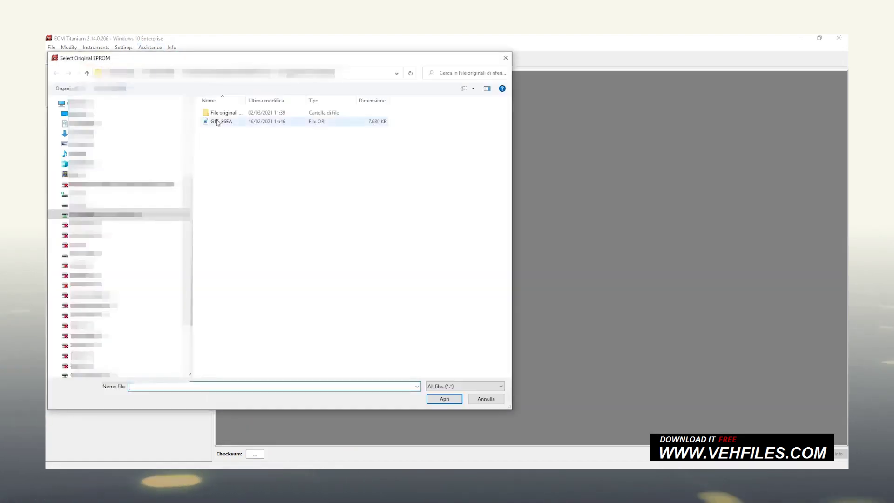
{"action": "left_click", "coordinate": [220, 126]}
{"action": "left_click", "coordinate": [443, 399]}
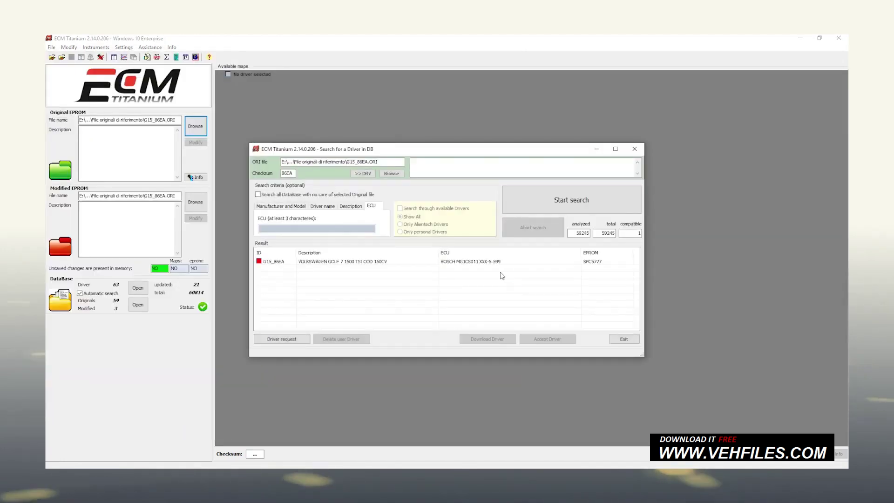
{"action": "left_click", "coordinate": [438, 262]}
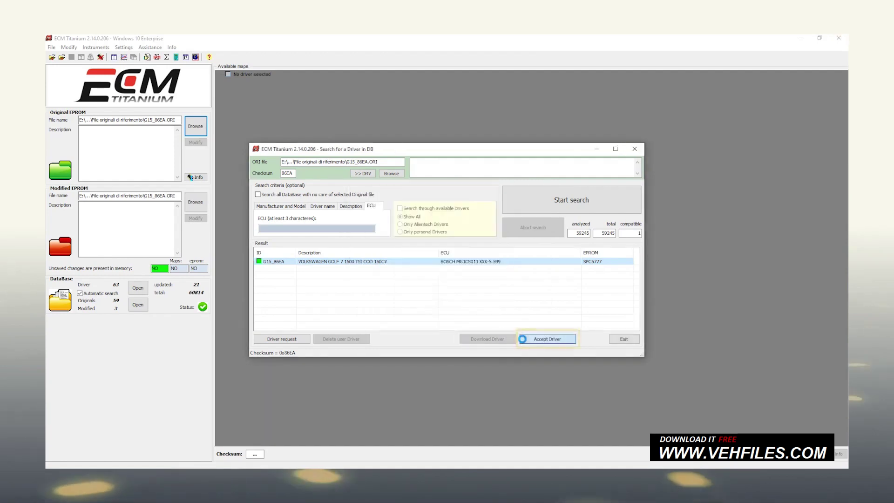
{"action": "left_click", "coordinate": [522, 339]}
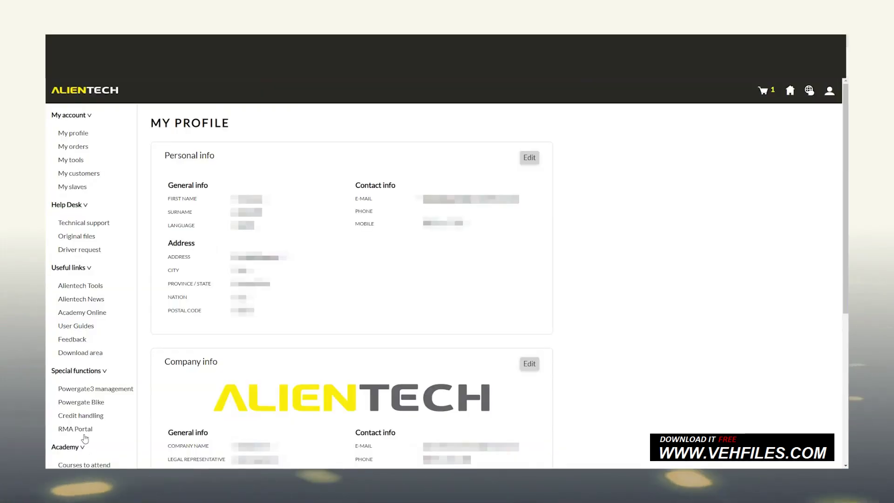
Send a new technical support ticket for ECM Titanium Full and dismiss the confirmation.
{"action": "left_click", "coordinate": [93, 225]}
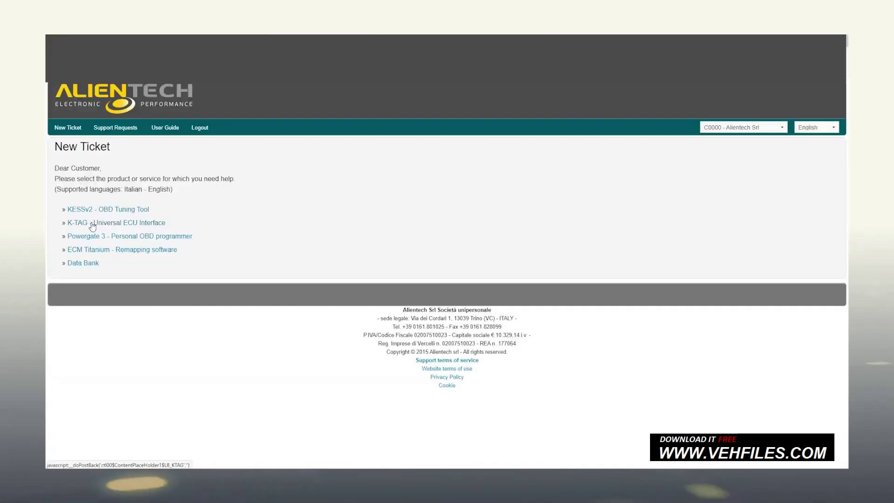
{"action": "left_click", "coordinate": [118, 252]}
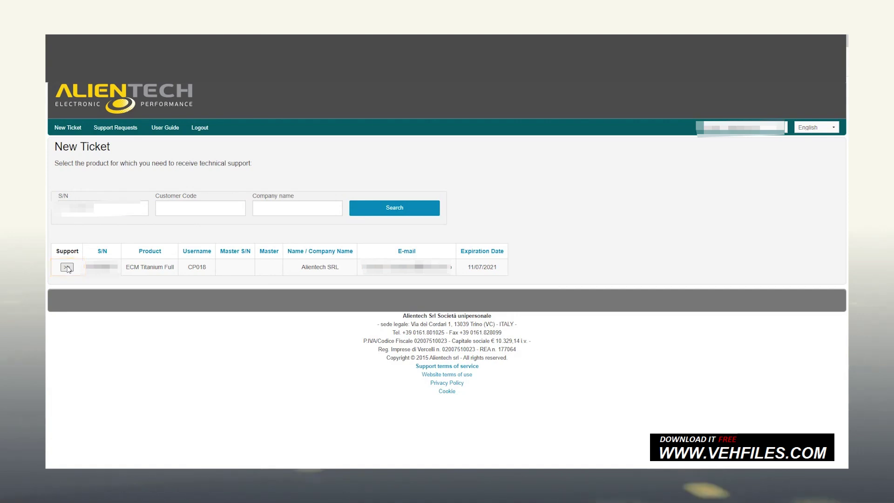
{"action": "left_click", "coordinate": [67, 267]}
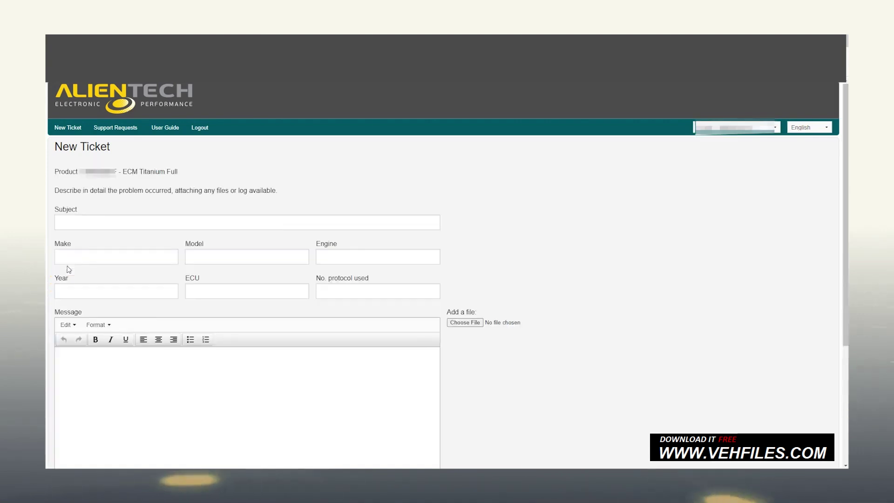
{"action": "scroll", "coordinate": [66, 265], "scroll_direction": "down", "scroll_amount": 5}
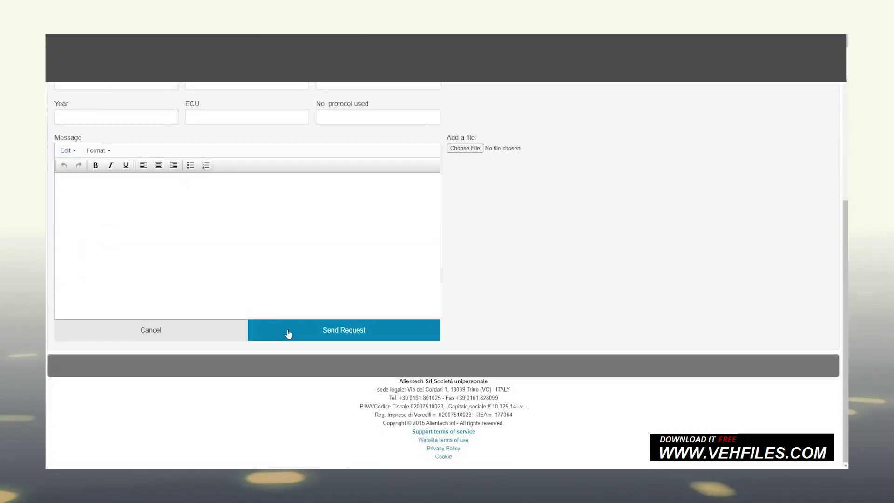
{"action": "left_click", "coordinate": [343, 335]}
{"action": "left_click", "coordinate": [243, 187]}
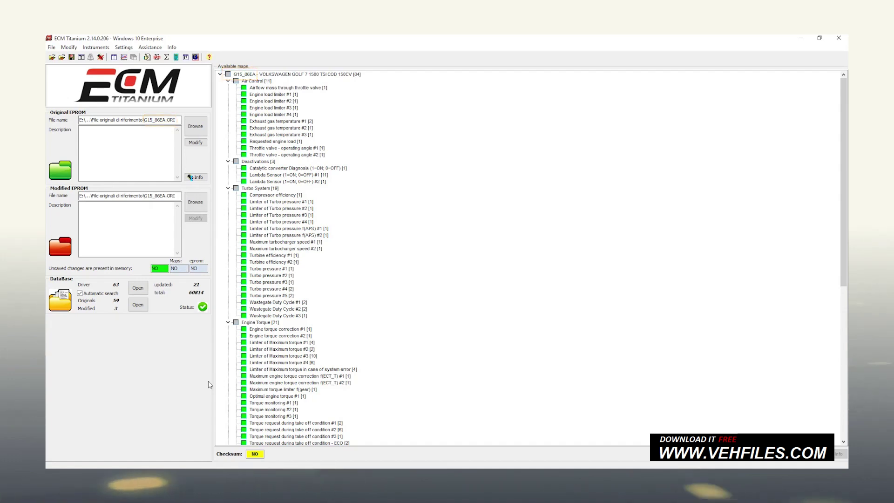
Open the 'Torque request during take off condition #2' map and accept the no-checksum warning.
{"action": "double_click", "coordinate": [292, 429]}
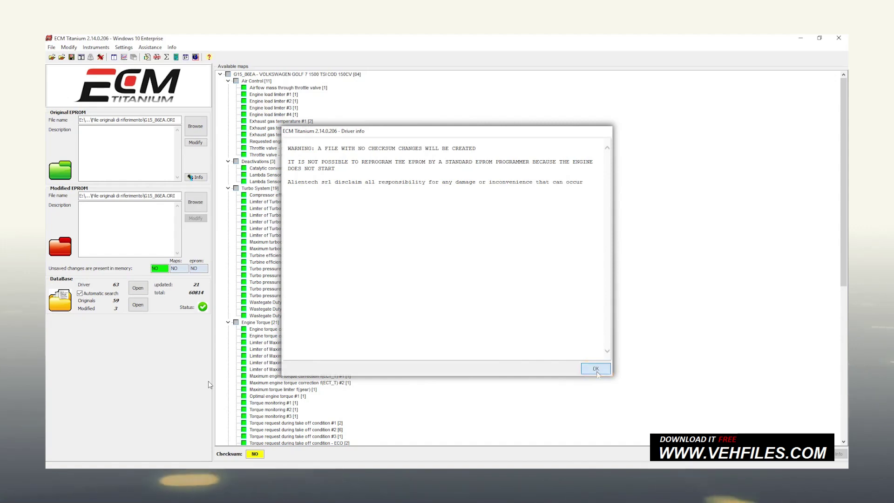
{"action": "left_click", "coordinate": [595, 368]}
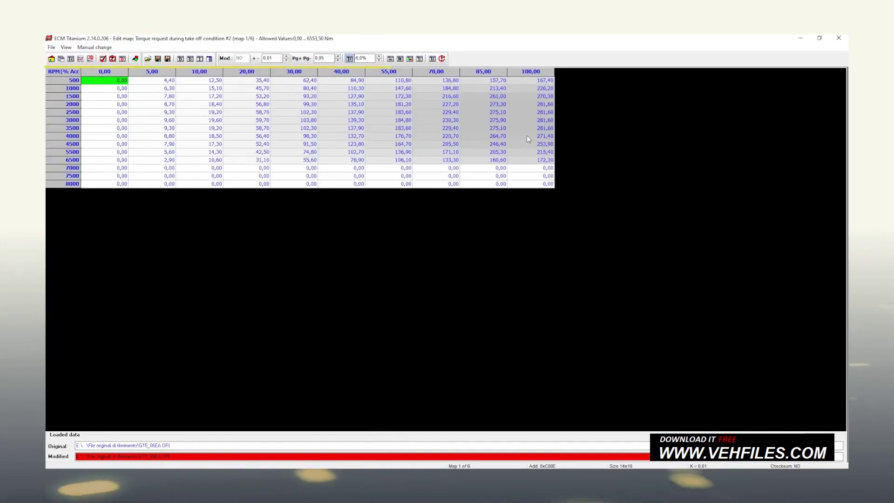
{"action": "key", "text": "ctrl+a"}
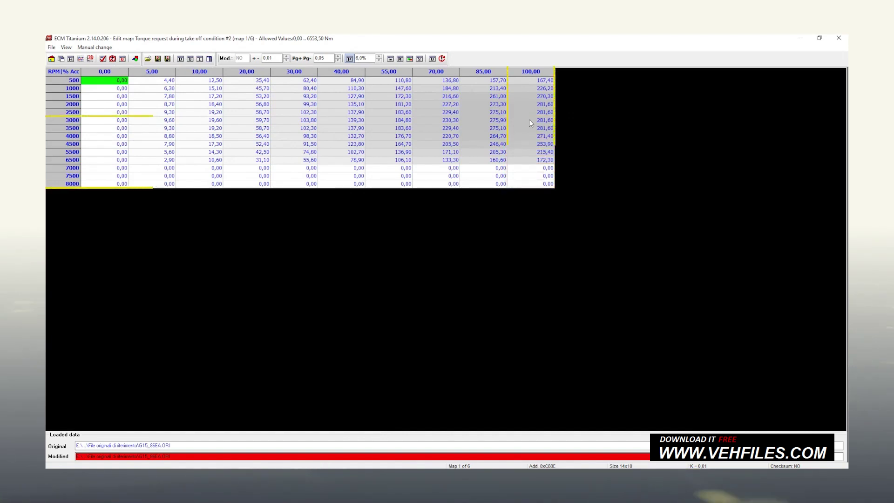
Select the 100,00 column cells from 3000 to 8000 RPM and open Interpolation.
{"action": "left_click_drag", "start_coordinate": [529, 123], "coordinate": [530, 171]}
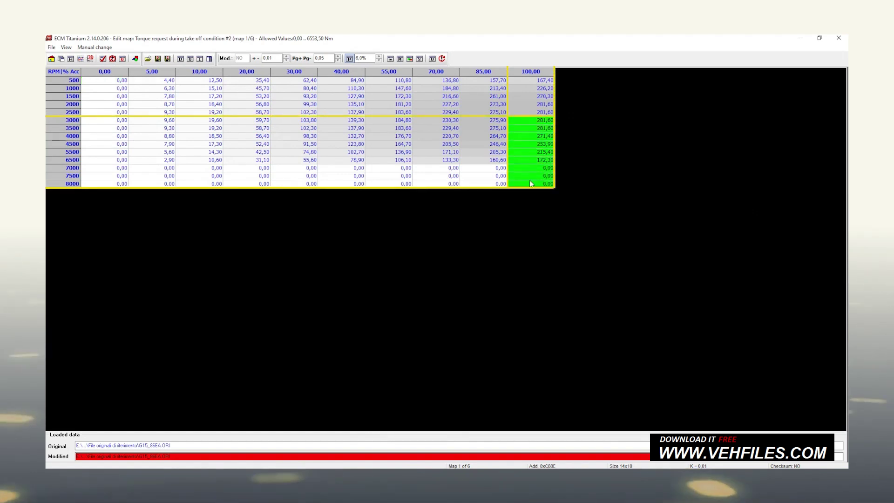
{"action": "left_click", "coordinate": [420, 59]}
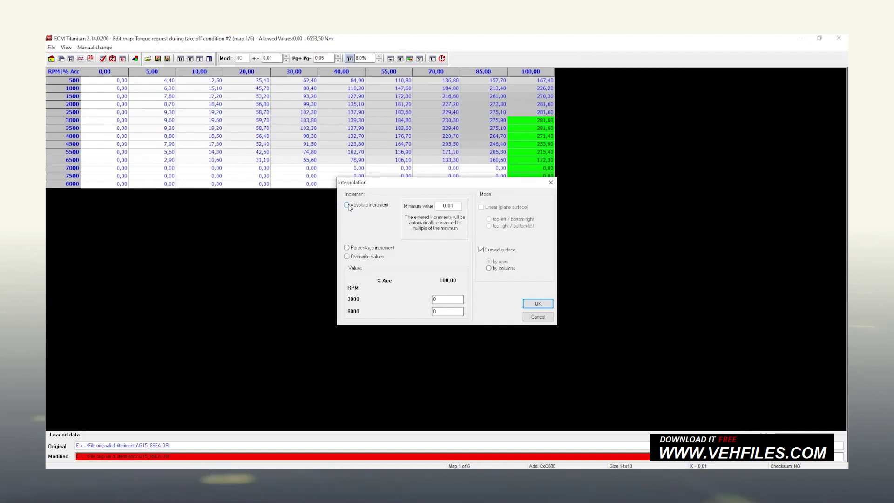
Interpolate with Overwrite values, setting 450 at 8000 RPM to ramp from 300,00.
{"action": "left_click", "coordinate": [346, 256]}
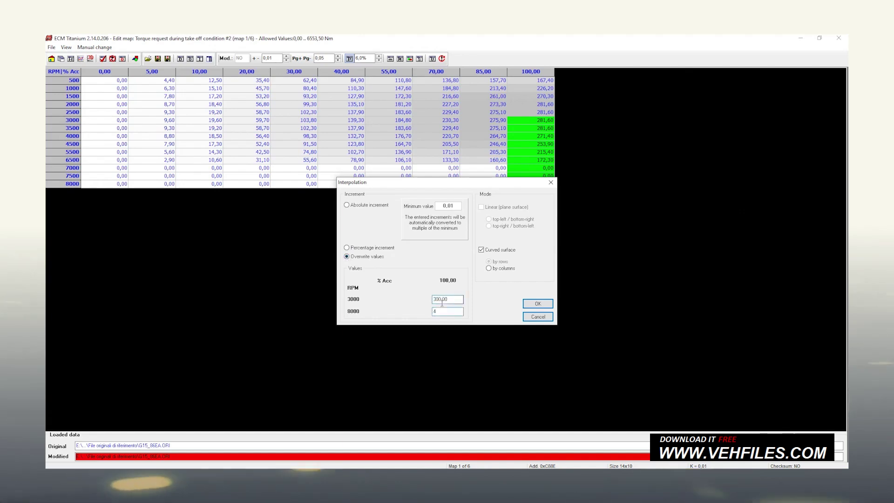
{"action": "type", "text": "450"}
{"action": "key", "text": "Return"}
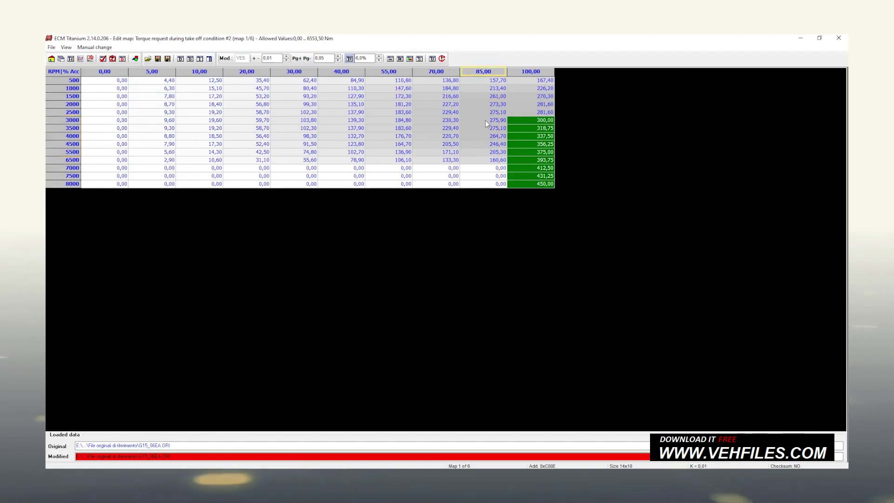
Select the 85,00 cells from 3000 to 5500 RPM and set them to 450.
{"action": "left_click_drag", "start_coordinate": [485, 120], "coordinate": [483, 144]}
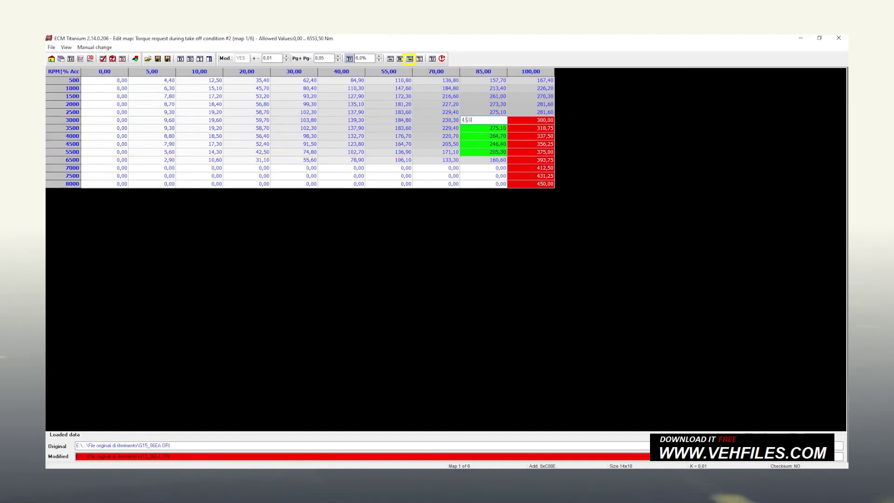
{"action": "key", "text": "Return"}
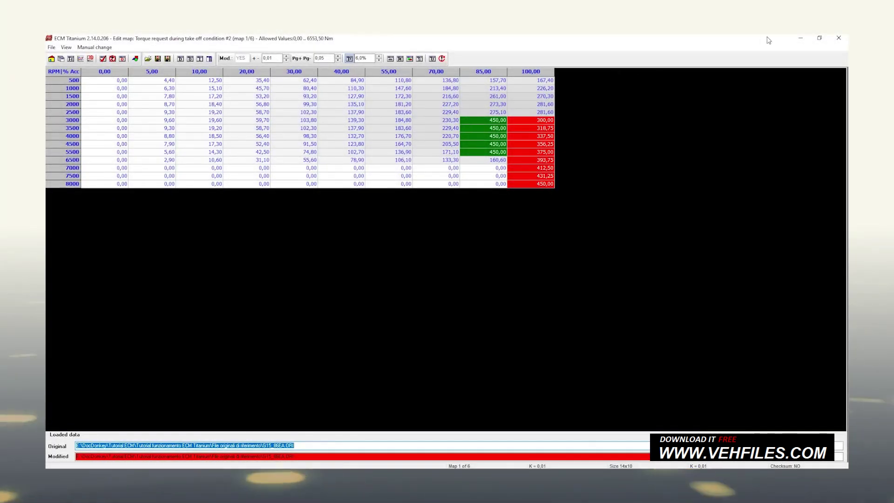
Close the take-off torque request #2 map editor, choosing Save and exit.
{"action": "left_click", "coordinate": [845, 40]}
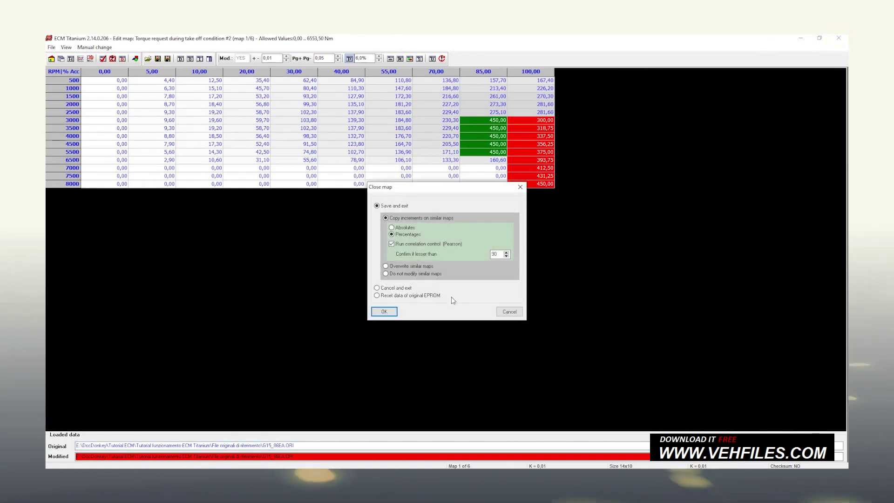
{"action": "left_click", "coordinate": [385, 311]}
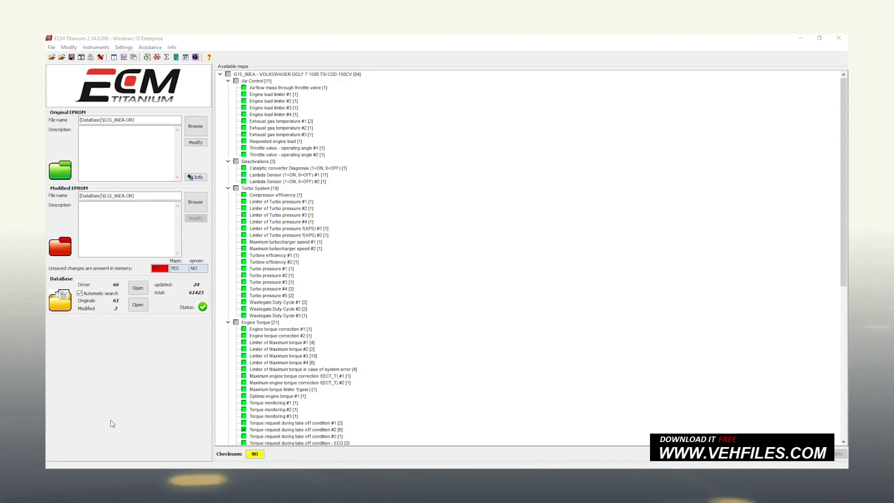
Export the modified EPROM to the Desktop as G15_86EA.mod, declining the database save.
{"action": "left_click", "coordinate": [51, 47]}
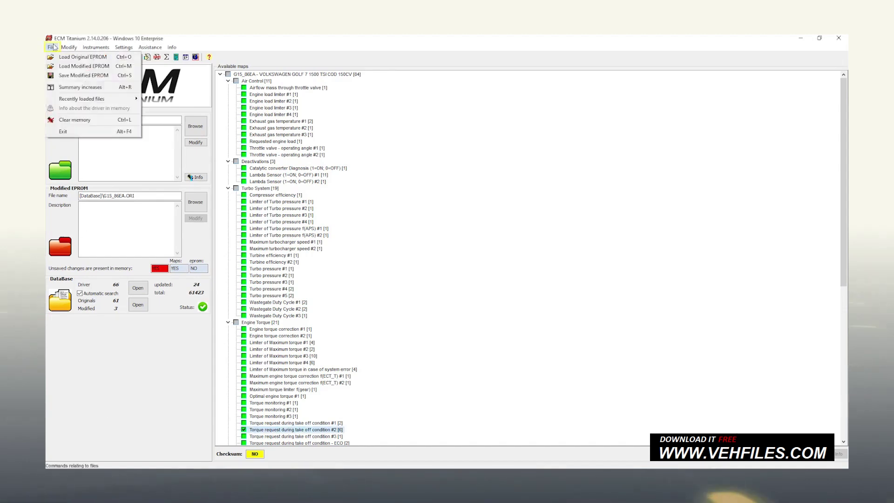
{"action": "left_click", "coordinate": [55, 75]}
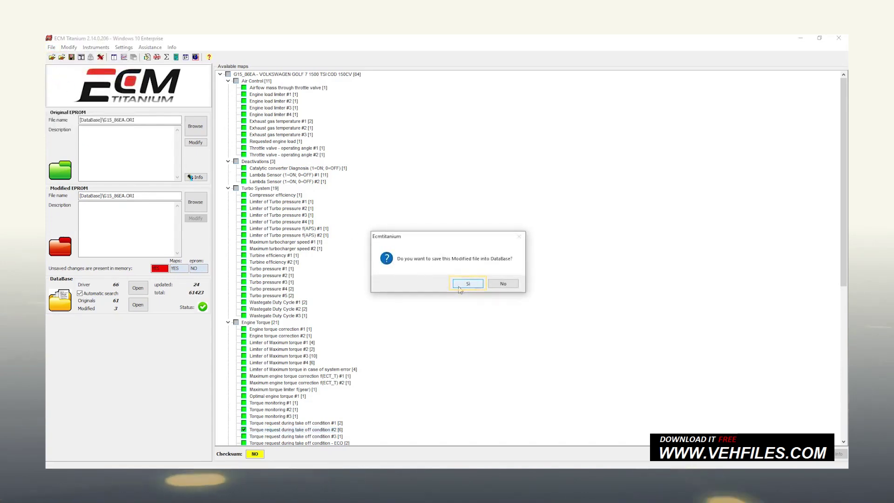
{"action": "left_click", "coordinate": [501, 290]}
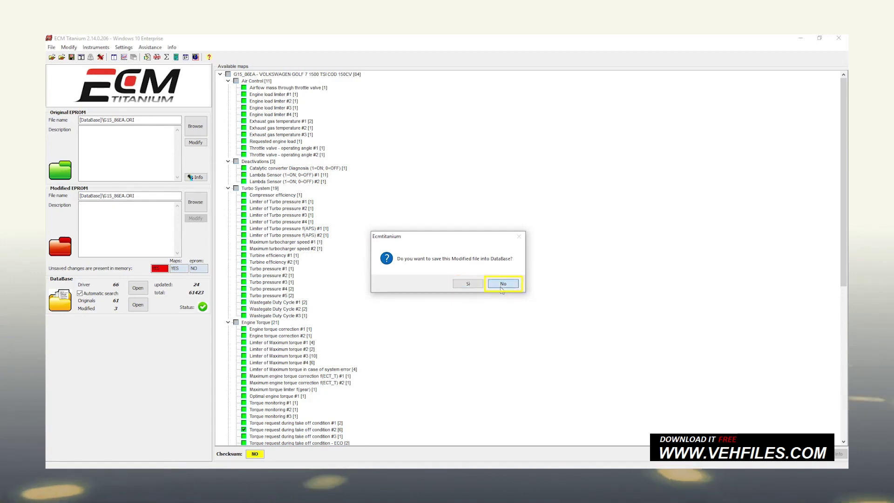
{"action": "left_click", "coordinate": [501, 287]}
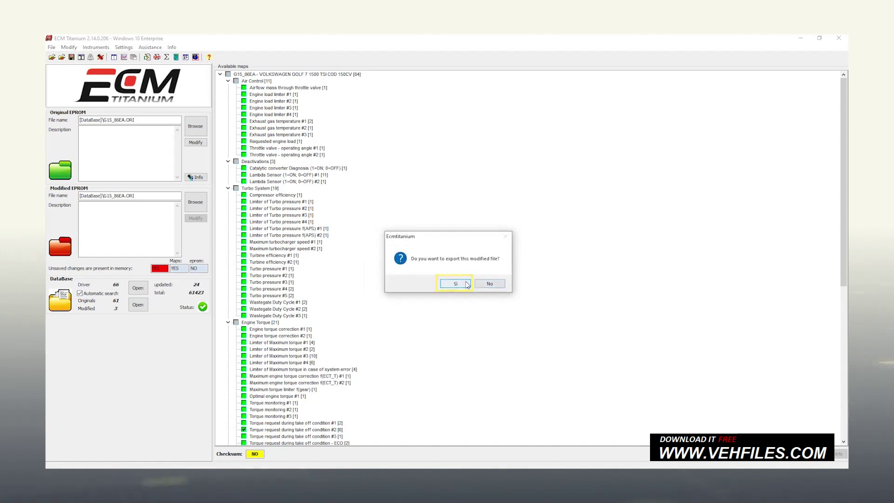
{"action": "left_click", "coordinate": [466, 283]}
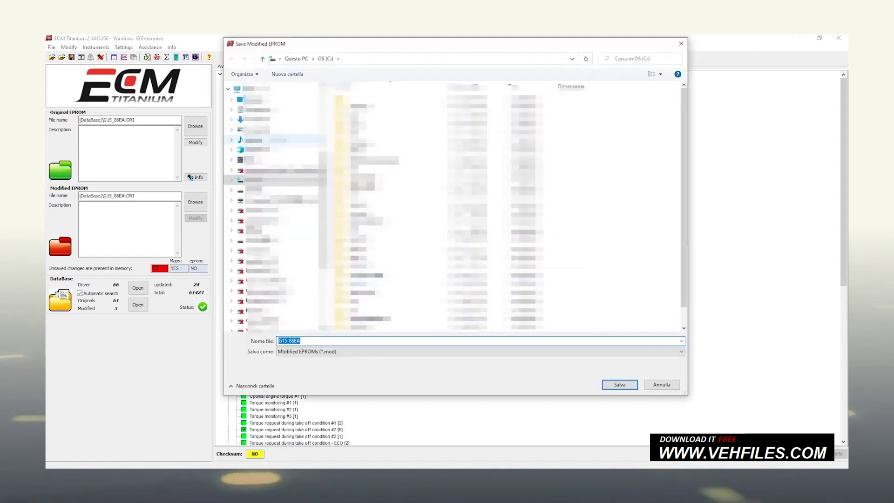
{"action": "left_click", "coordinate": [253, 100]}
{"action": "left_click", "coordinate": [610, 385]}
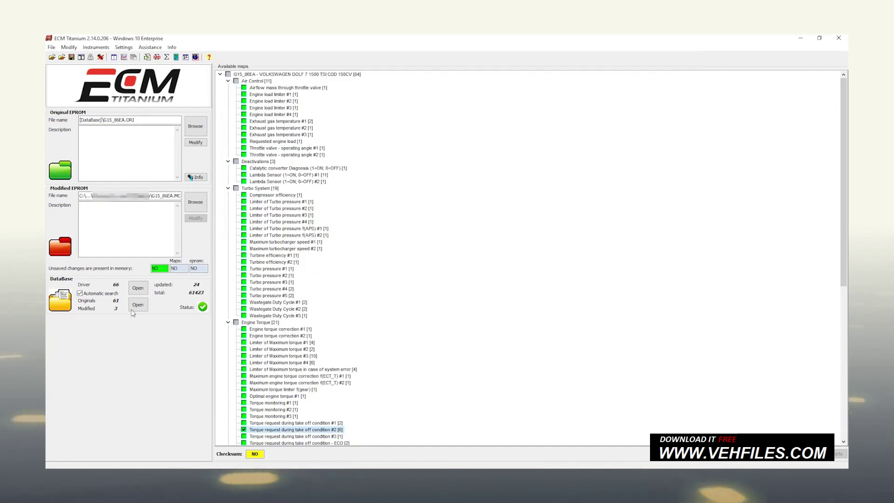
Search the database for Manufacturer VOLKSWAGEN and Model GOLF 7.
{"action": "left_click", "coordinate": [131, 311]}
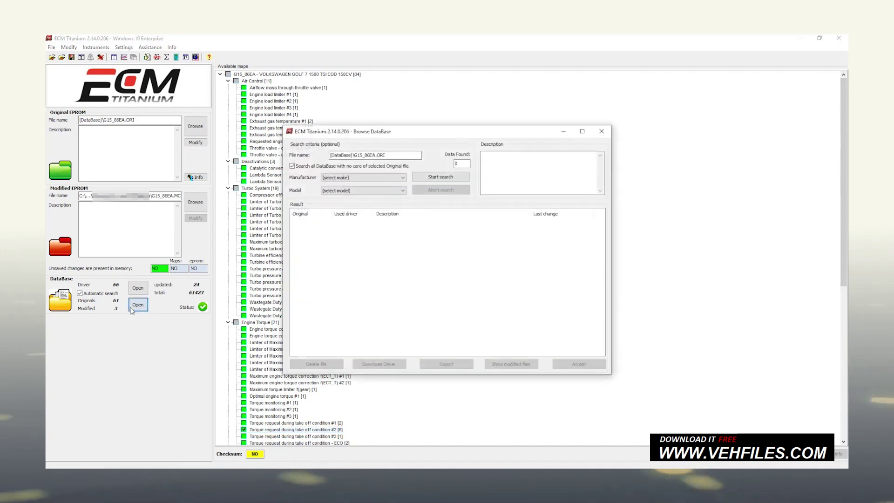
{"action": "left_click", "coordinate": [363, 178]}
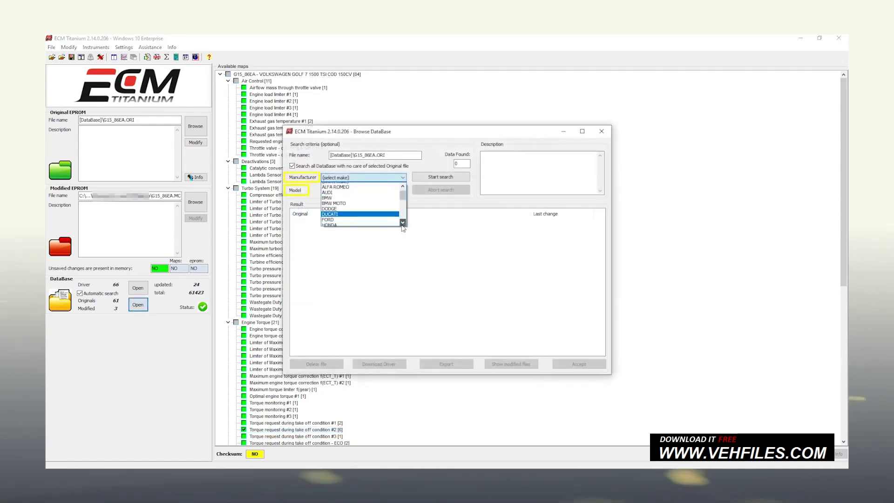
{"action": "scroll", "coordinate": [403, 223], "scroll_direction": "down", "scroll_amount": 6}
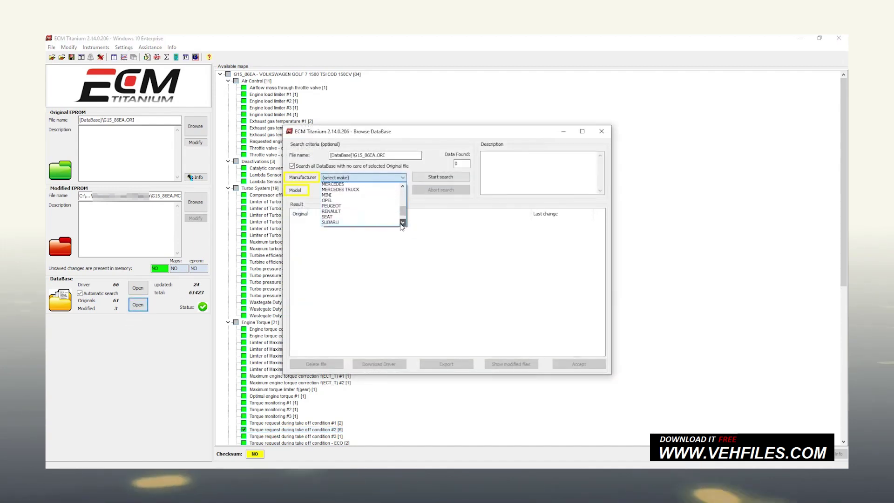
{"action": "scroll", "coordinate": [403, 223], "scroll_direction": "down", "scroll_amount": 2}
{"action": "left_click", "coordinate": [345, 219]}
{"action": "left_click", "coordinate": [363, 191]}
{"action": "left_click", "coordinate": [335, 205]}
{"action": "left_click", "coordinate": [416, 180]}
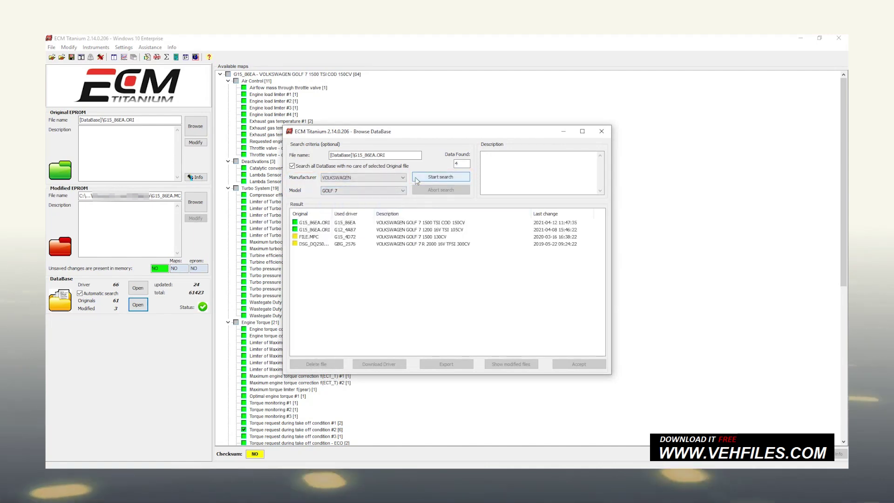
Show the modified files for G15_86EA.ORI and select G15_86EA.MOD.
{"action": "left_click", "coordinate": [406, 224]}
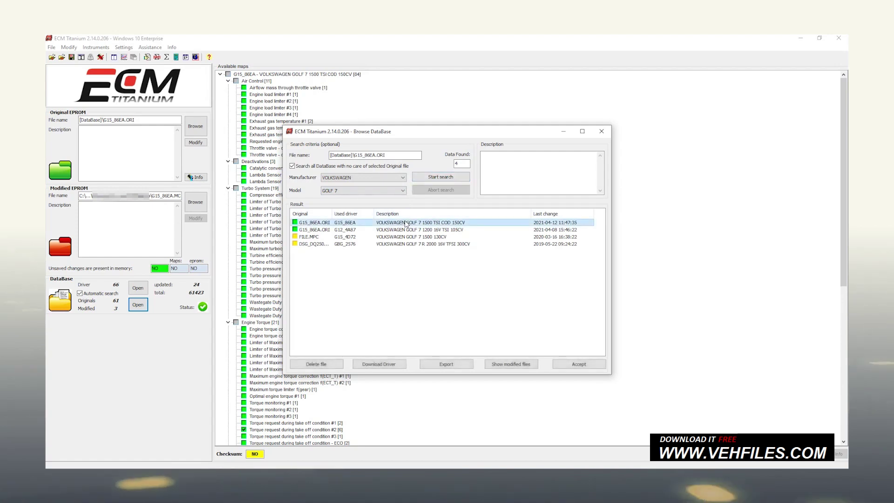
{"action": "left_click", "coordinate": [512, 363]}
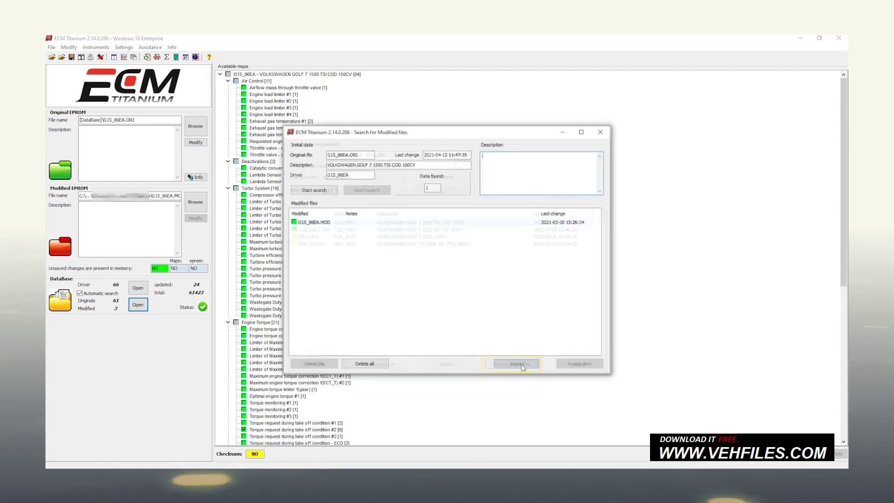
{"action": "left_click", "coordinate": [372, 222]}
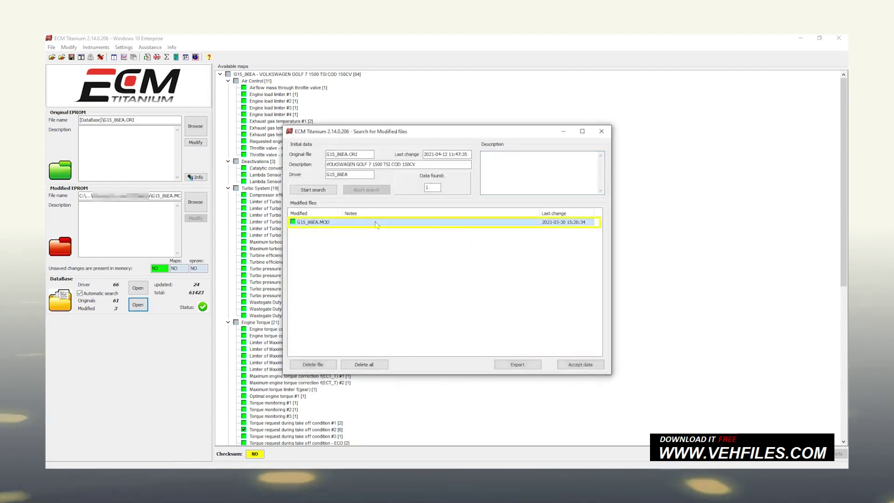